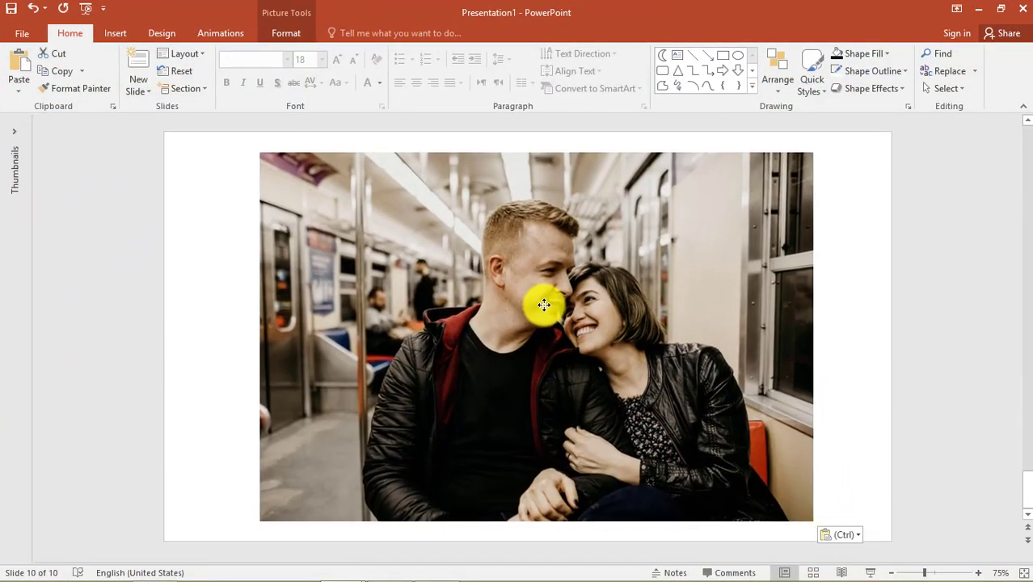
# - Draw a rectangle over the photo's top-left corner
pyautogui.click(512, 121)
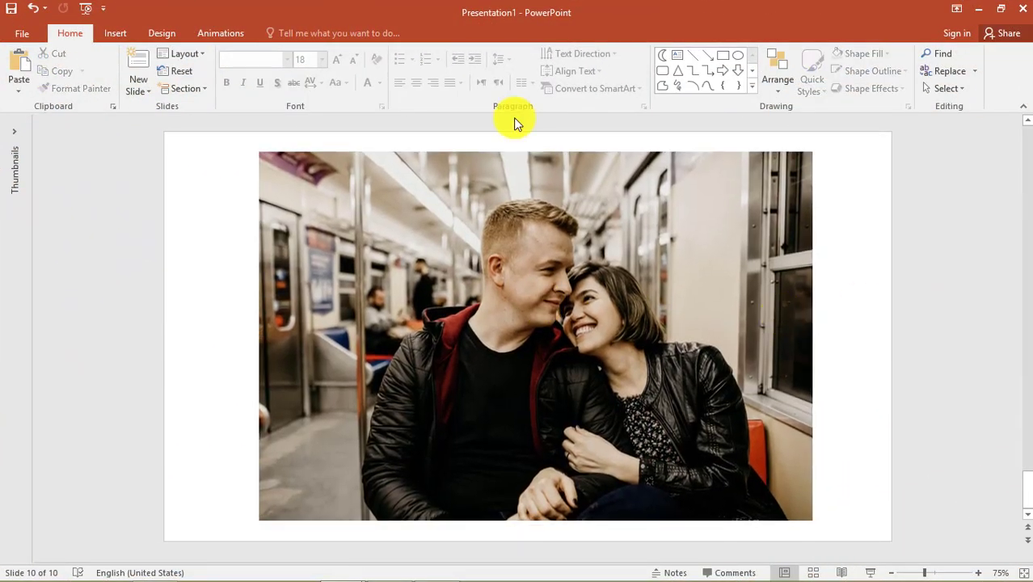
pyautogui.click(115, 33)
pyautogui.click(258, 73)
pyautogui.click(253, 131)
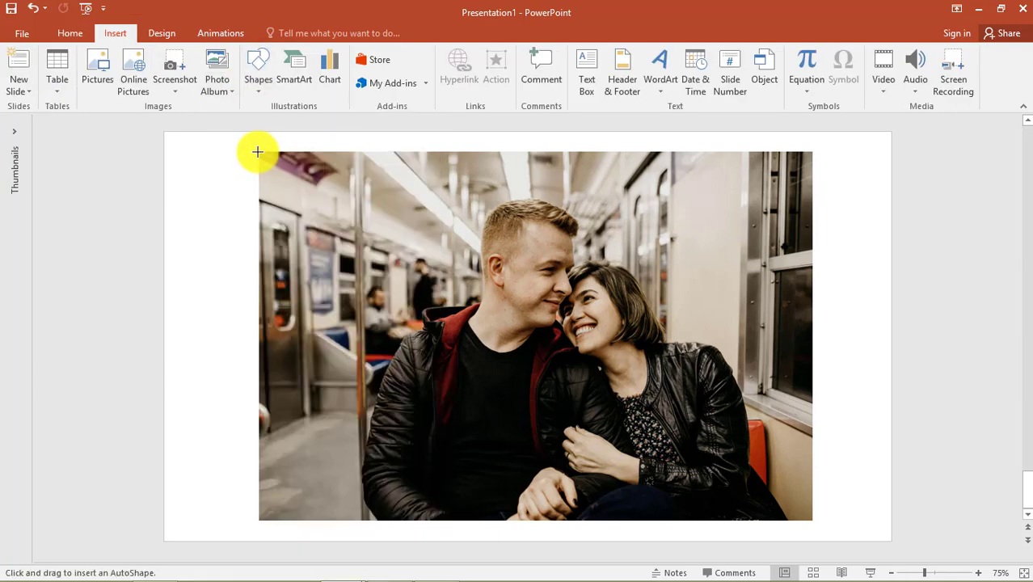
pyautogui.moveTo(259, 152); pyautogui.dragTo(414, 273)
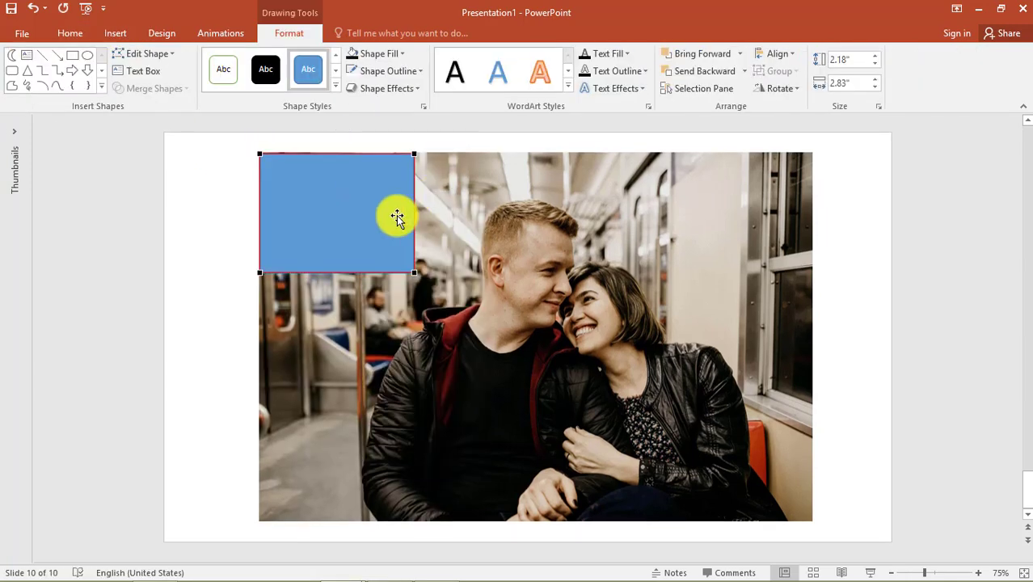
# - With Edit Points, add a right-edge point and pull it out into an arrow tip
pyautogui.rightClick(391, 198)
pyautogui.click(430, 283)
pyautogui.rightClick(403, 194)
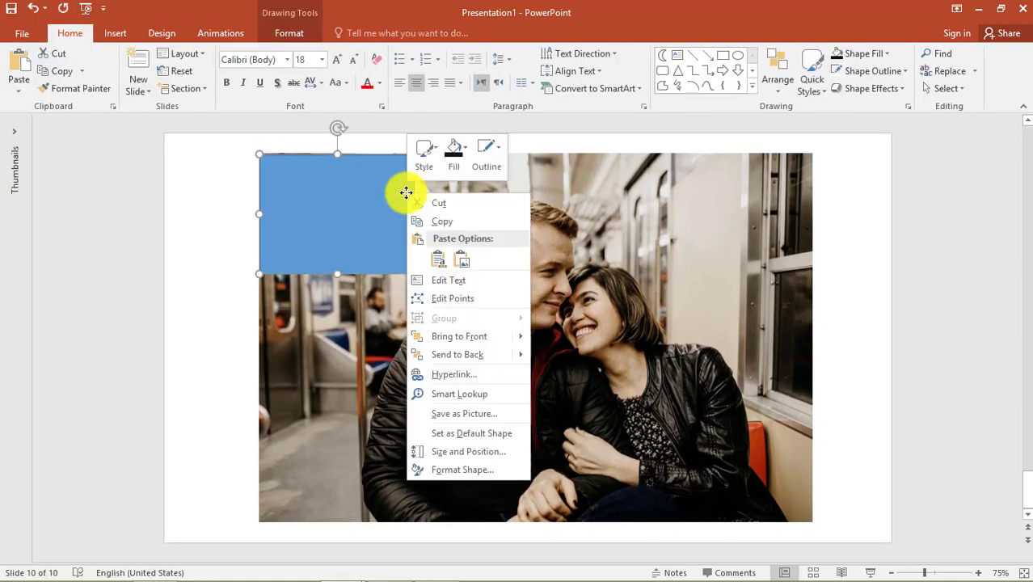
pyautogui.click(454, 298)
pyautogui.rightClick(412, 186)
pyautogui.click(442, 201)
pyautogui.moveTo(414, 194); pyautogui.dragTo(473, 196)
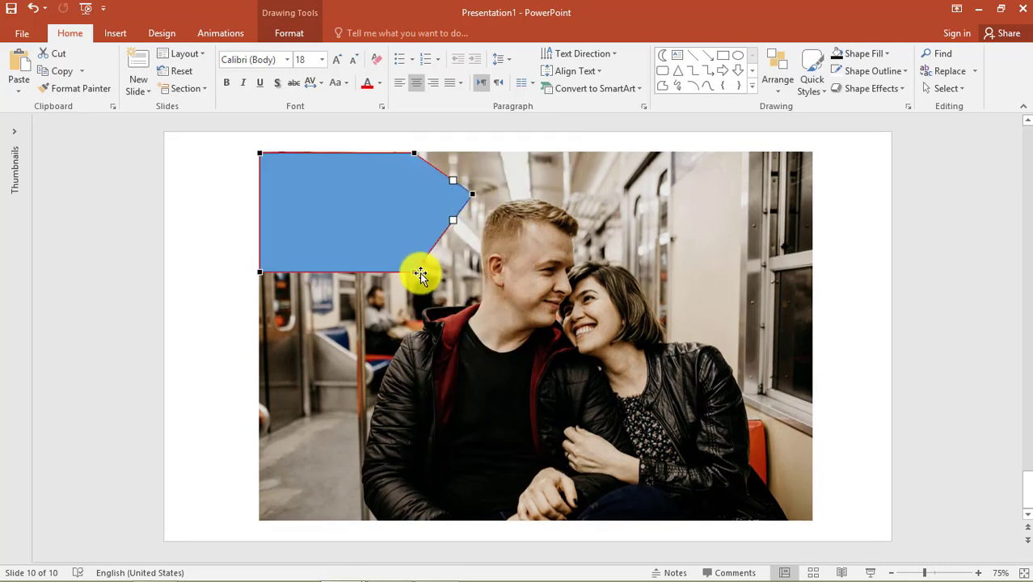
pyautogui.click(403, 277)
pyautogui.moveTo(367, 288); pyautogui.dragTo(369, 300)
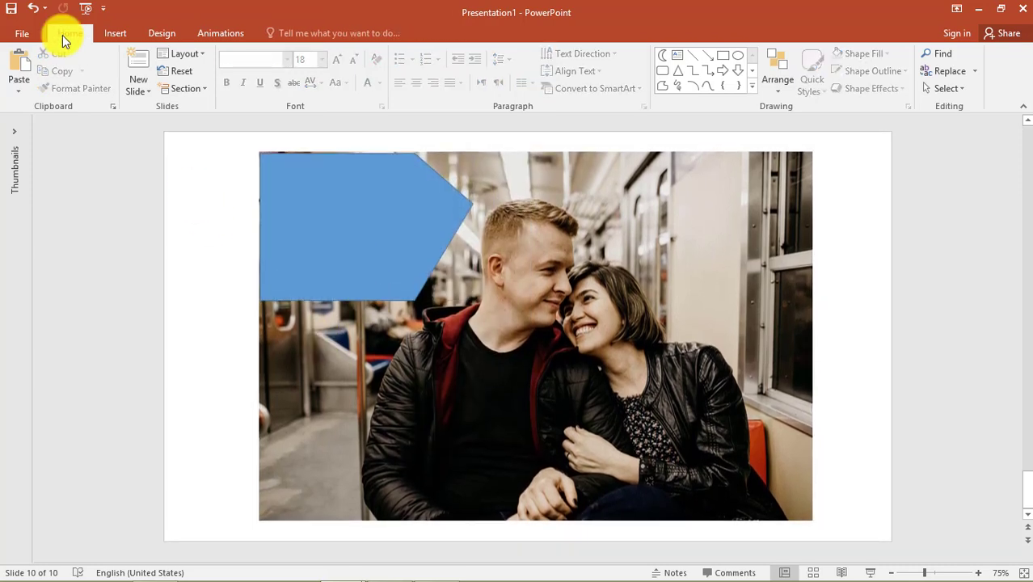
# - Set the arrow shape's outline to No Outline
pyautogui.click(289, 33)
pyautogui.click(389, 71)
pyautogui.click(404, 241)
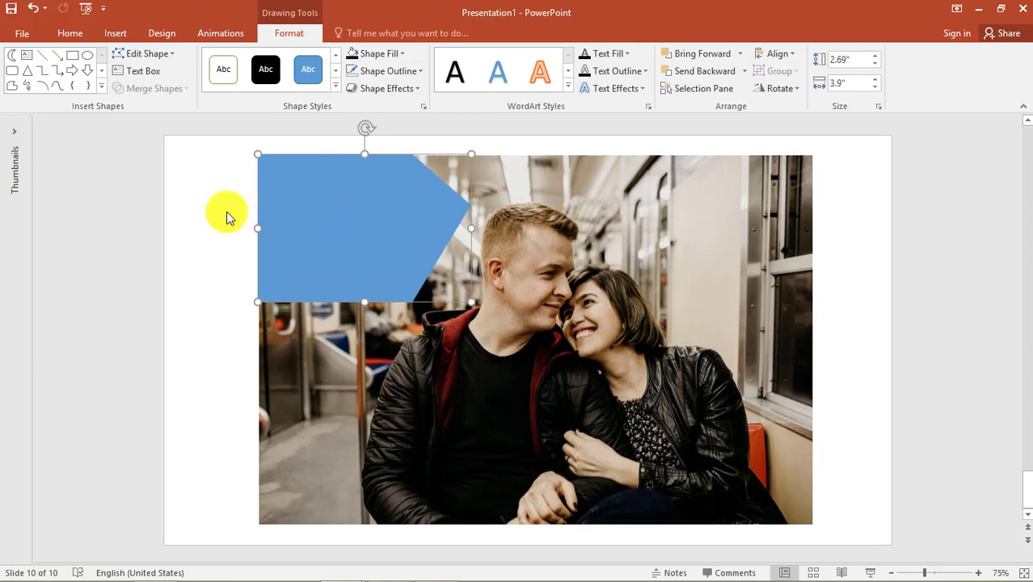
# - Deselect the arrow and bring up the Shapes gallery again to pick Freeform
pyautogui.click(226, 215)
pyautogui.click(115, 33)
pyautogui.click(258, 72)
pyautogui.click(402, 169)
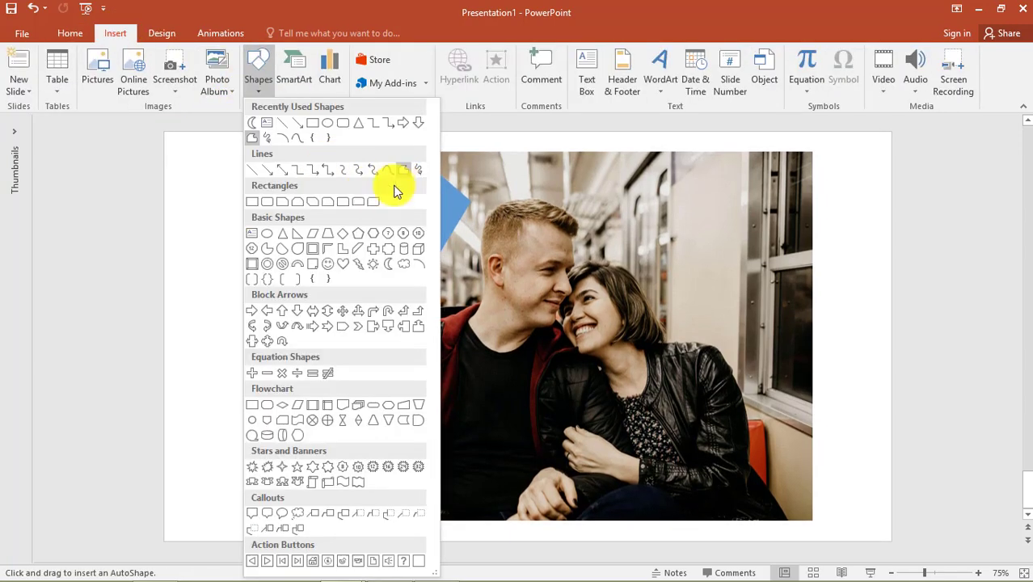
# - Draw a five-corner freeform beneath the first arrow, pointing to the right
pyautogui.click(402, 178)
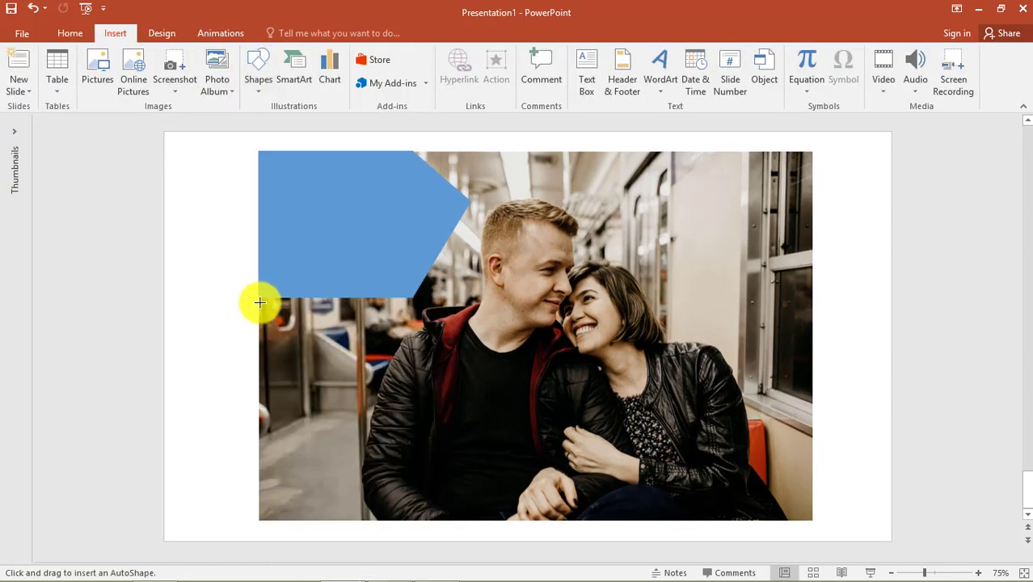
pyautogui.click(499, 347)
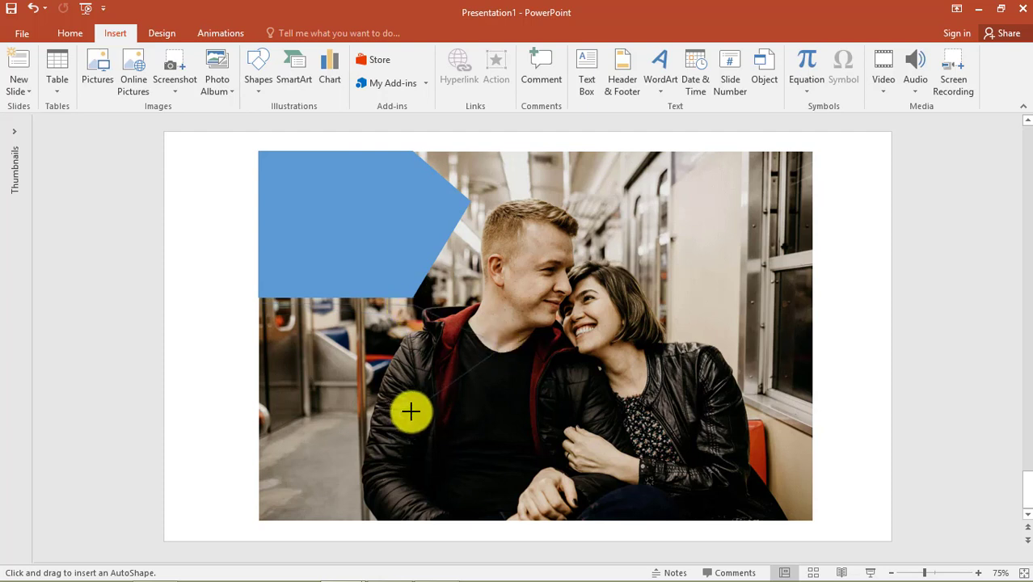
pyautogui.click(410, 412)
pyautogui.click(259, 417)
pyautogui.click(258, 303)
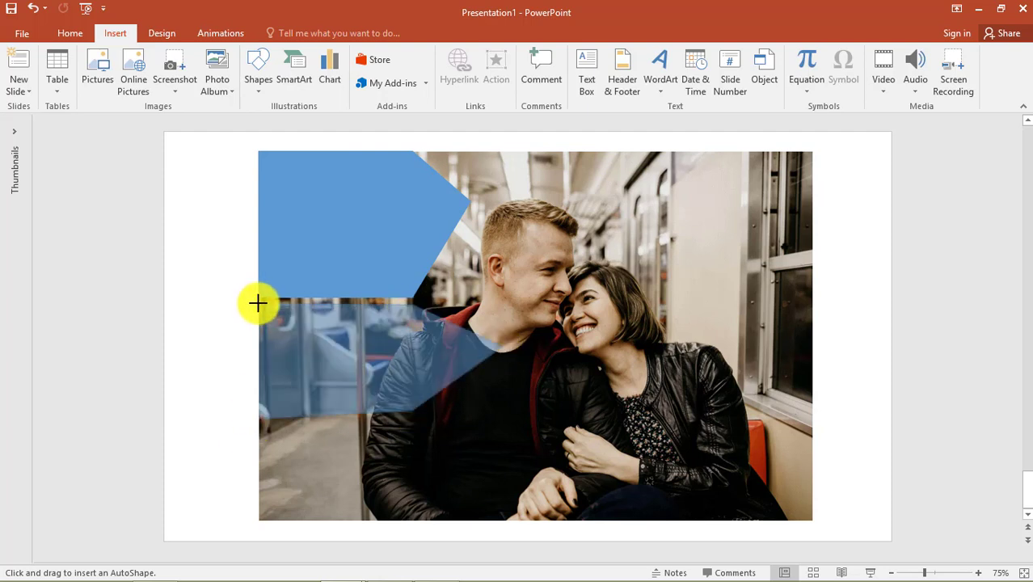
pyautogui.click(413, 304)
pyautogui.click(494, 350)
# - Merge the new shape's tip vertices into a single sharp point with Edit Points
pyautogui.rightClick(360, 343)
pyautogui.click(489, 353)
pyautogui.moveTo(498, 360); pyautogui.dragTo(496, 359)
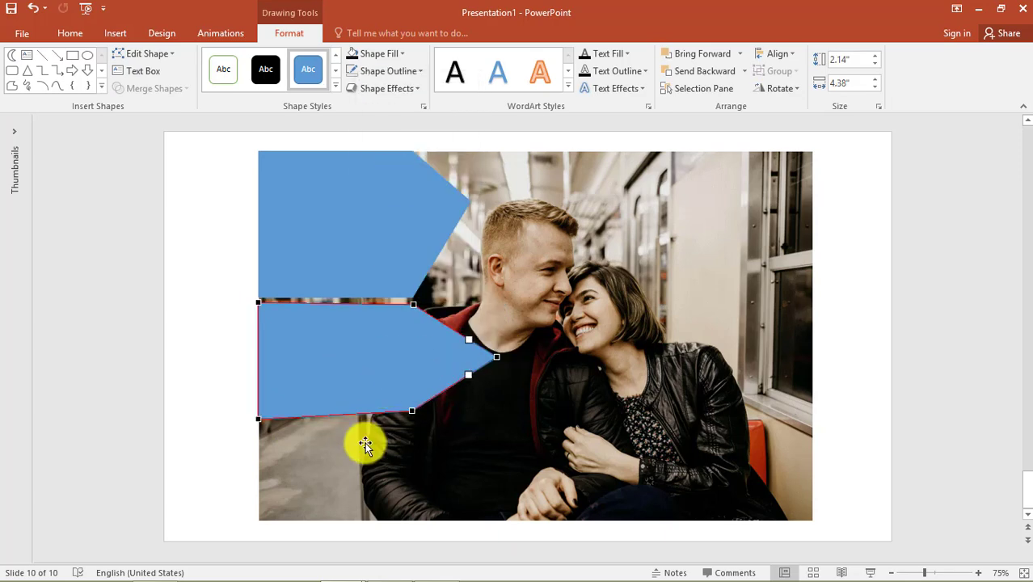
pyautogui.click(364, 442)
# - Stretch the lower shape downward to about 2.51" tall
pyautogui.click(376, 299)
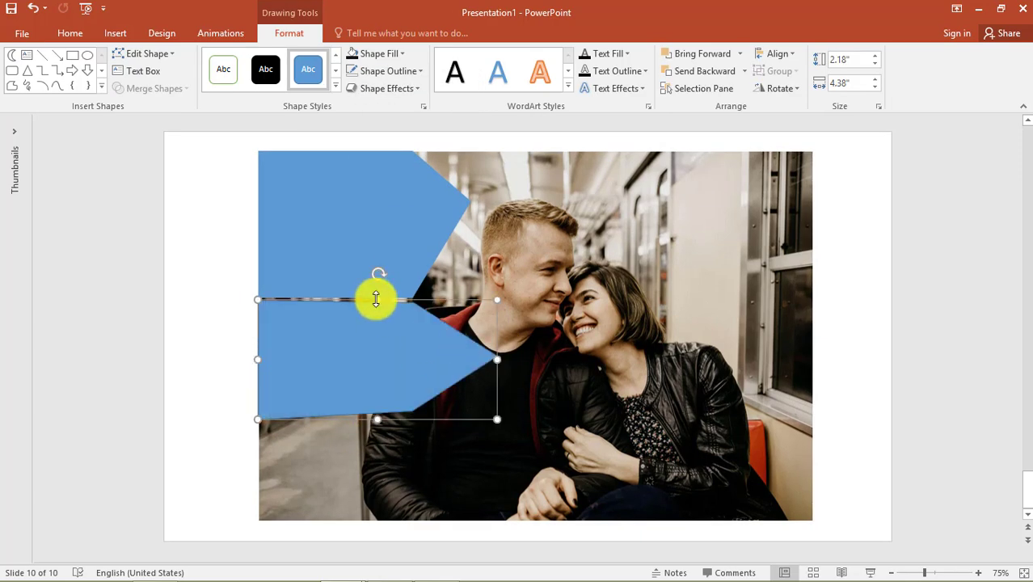
pyautogui.moveTo(376, 299); pyautogui.dragTo(378, 300)
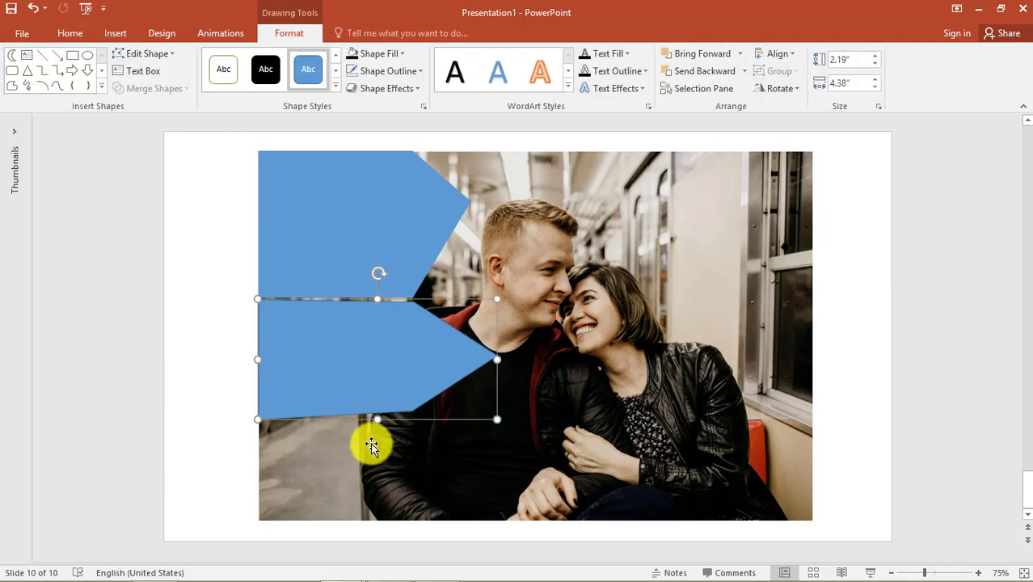
pyautogui.moveTo(376, 420); pyautogui.dragTo(379, 437)
pyautogui.doubleClick(380, 389)
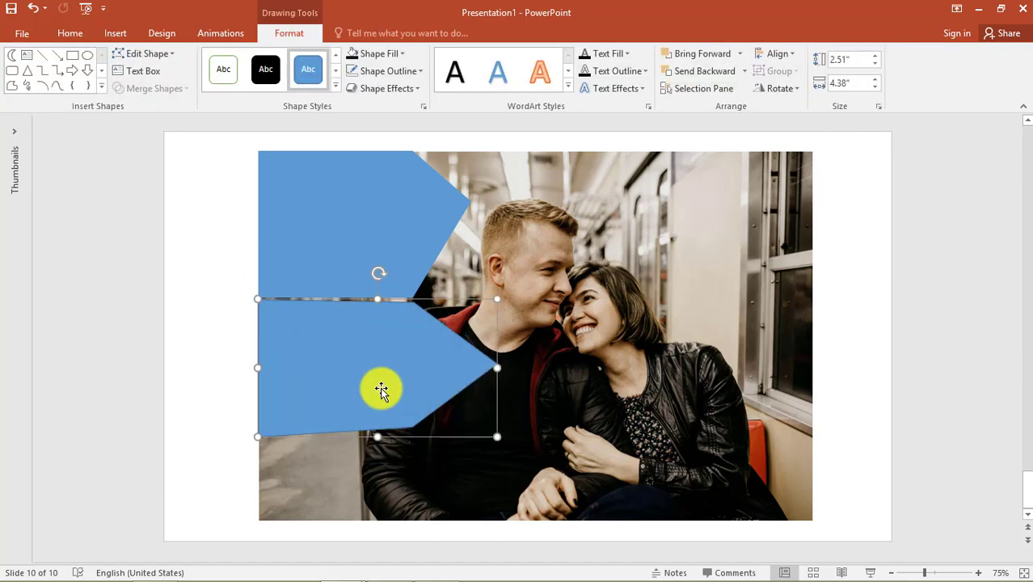
pyautogui.click(12, 85)
# - Draw a four-corner freeform filling the photo's bottom-left corner
pyautogui.click(255, 448)
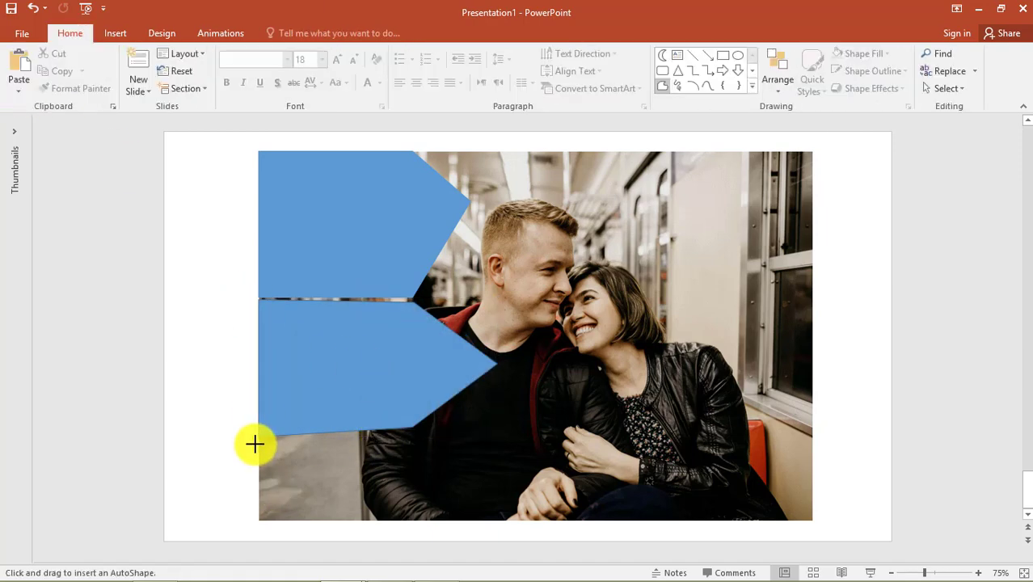
pyautogui.click(402, 443)
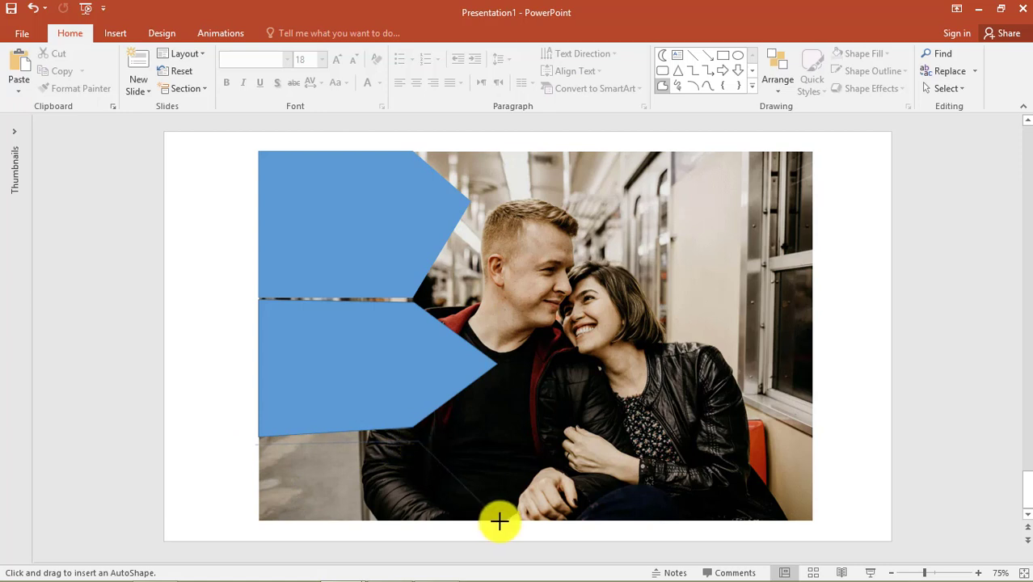
pyautogui.click(498, 522)
pyautogui.click(257, 520)
pyautogui.click(256, 442)
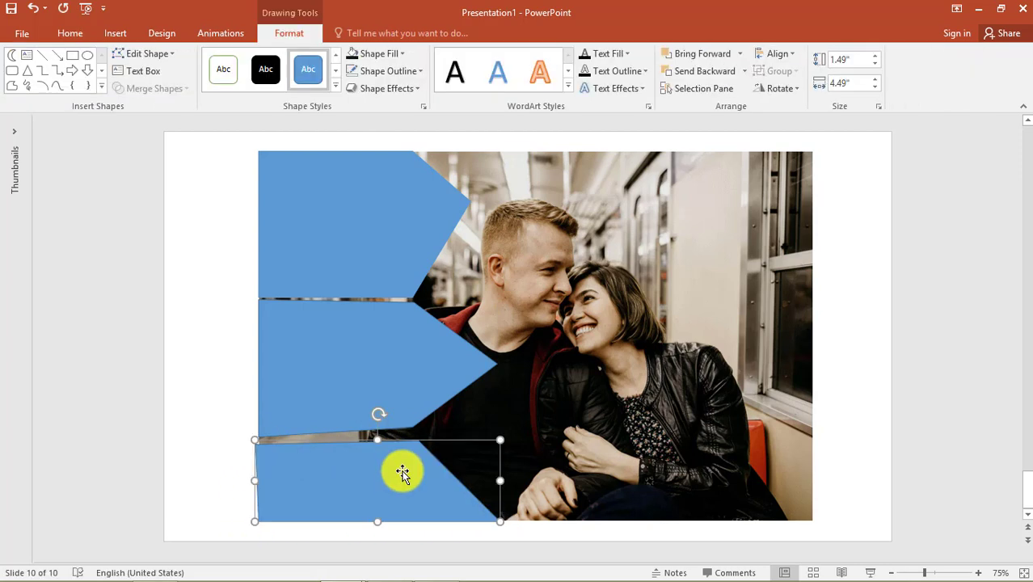
# - Move the bottom shape's top vertices so its top edge sits just under the middle shape
pyautogui.rightClick(403, 473)
pyautogui.click(449, 308)
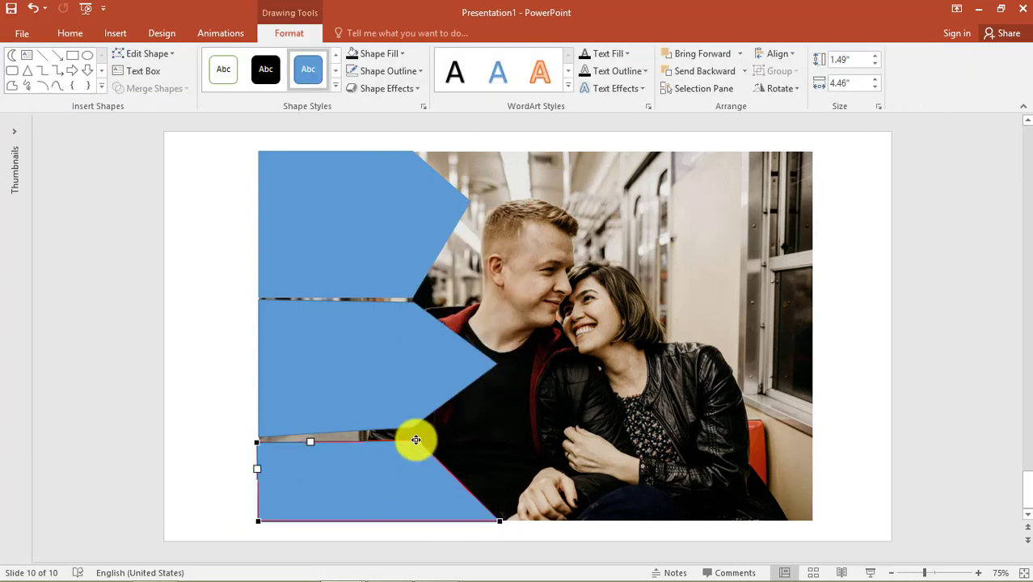
pyautogui.moveTo(401, 444); pyautogui.dragTo(402, 435)
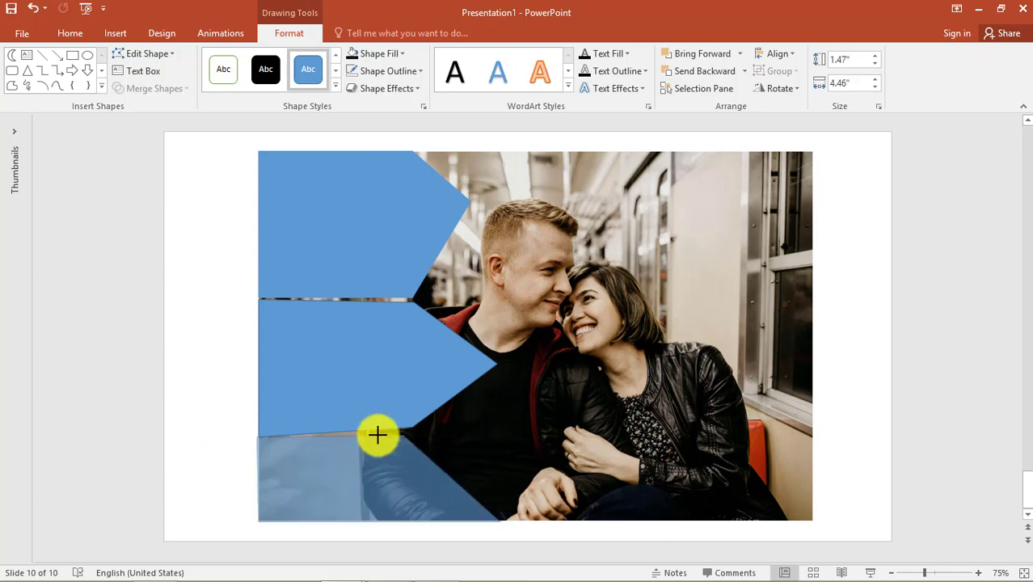
pyautogui.rightClick(376, 434)
pyautogui.click(427, 281)
pyautogui.moveTo(256, 441); pyautogui.dragTo(258, 437)
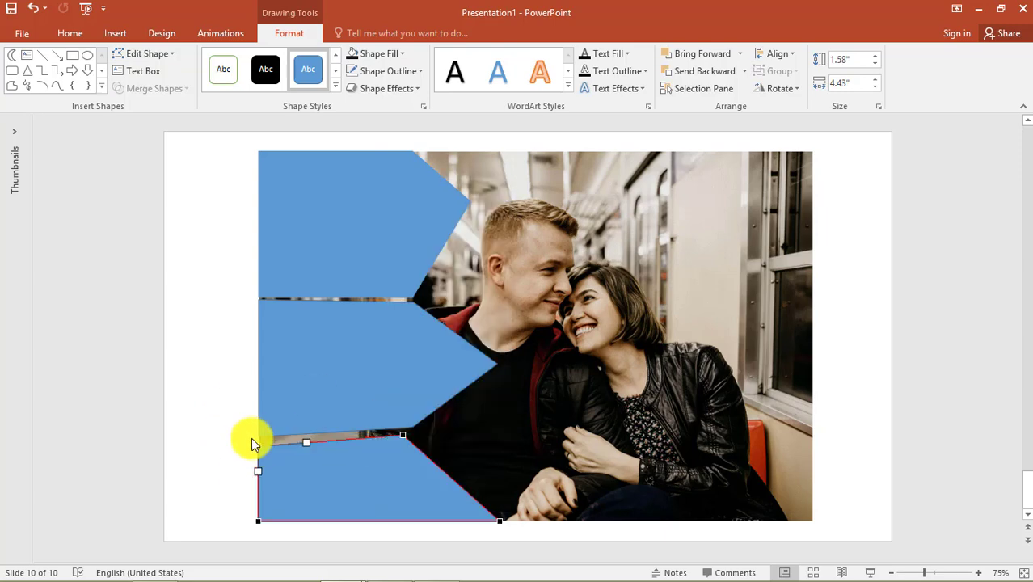
pyautogui.click(231, 337)
pyautogui.click(397, 382)
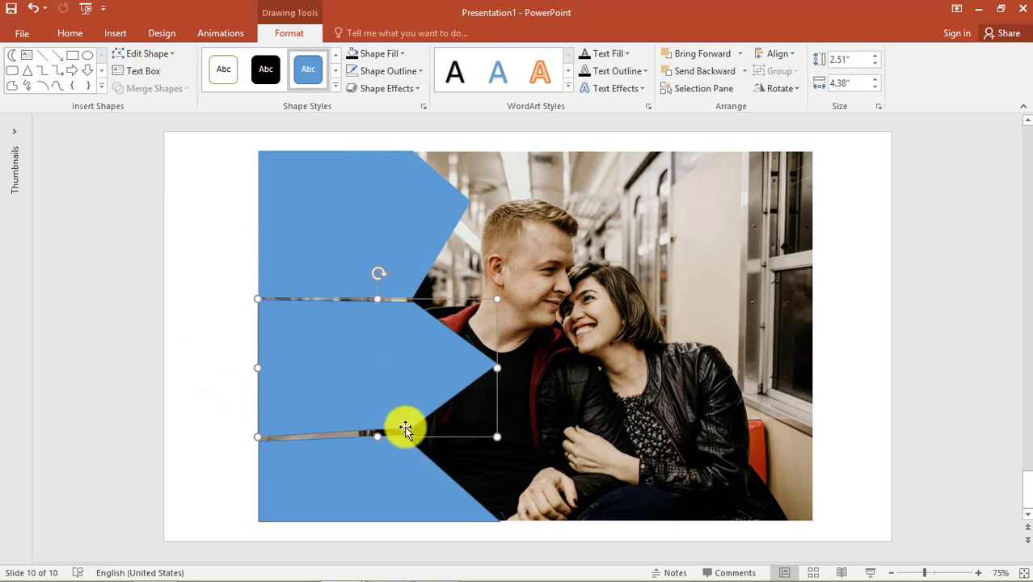
pyautogui.click(484, 190)
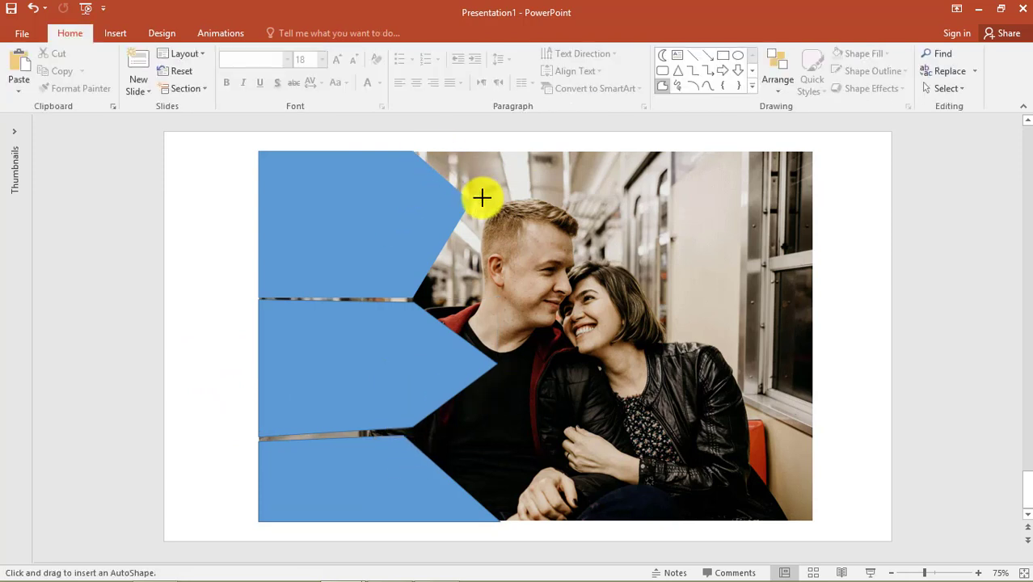
# - Draw a freeform shard from the middle arrow's point up to the photo's top edge
pyautogui.click(518, 369)
pyautogui.click(667, 153)
pyautogui.click(433, 149)
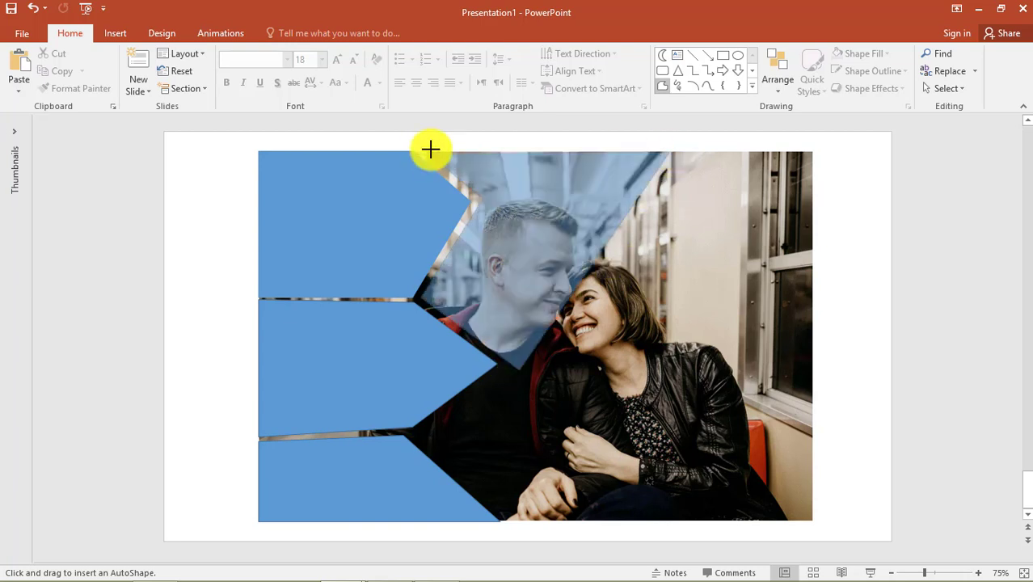
pyautogui.click(429, 152)
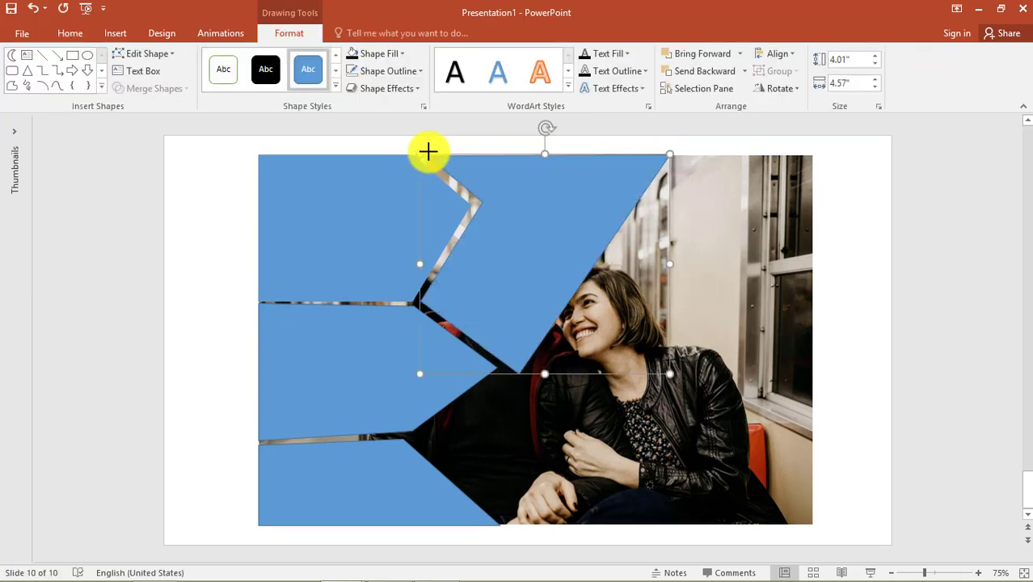
# - Edit the new shard's vertices so its edge and corners meet the top arrow
pyautogui.rightClick(519, 201)
pyautogui.click(556, 309)
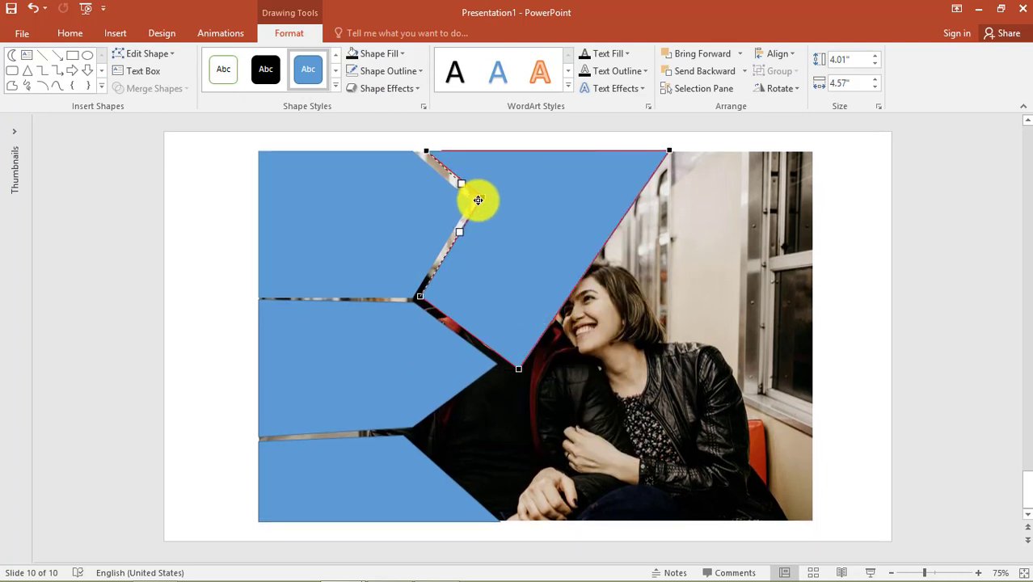
pyautogui.moveTo(475, 202); pyautogui.dragTo(477, 201)
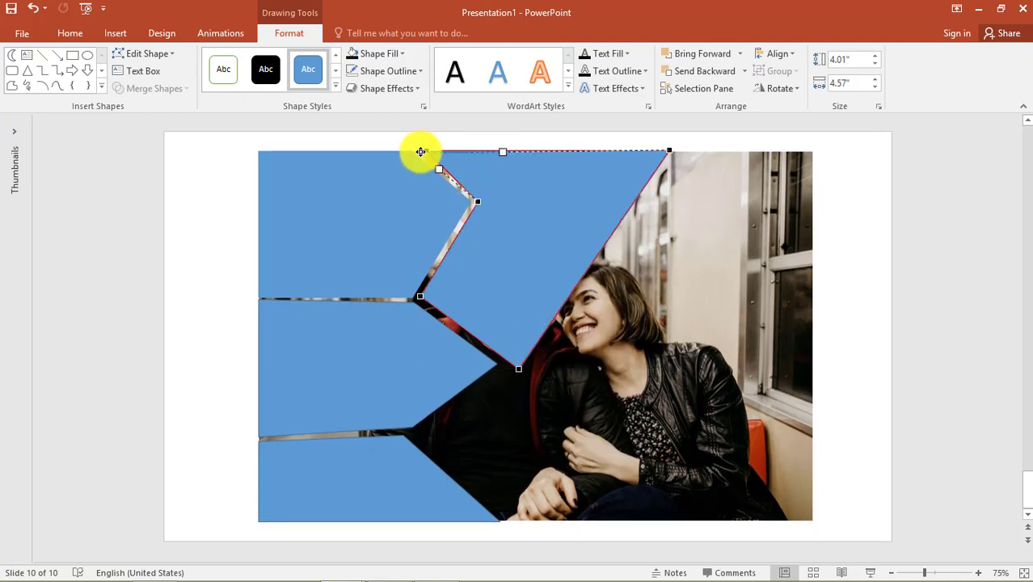
pyautogui.moveTo(420, 151); pyautogui.dragTo(419, 152)
pyautogui.moveTo(420, 296); pyautogui.dragTo(417, 299)
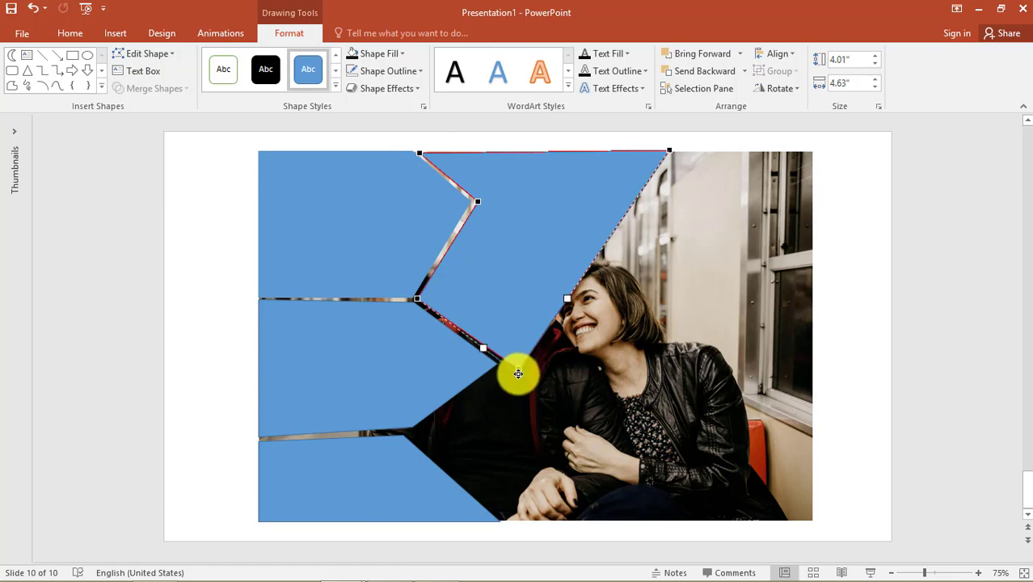
pyautogui.click(879, 329)
pyautogui.click(383, 431)
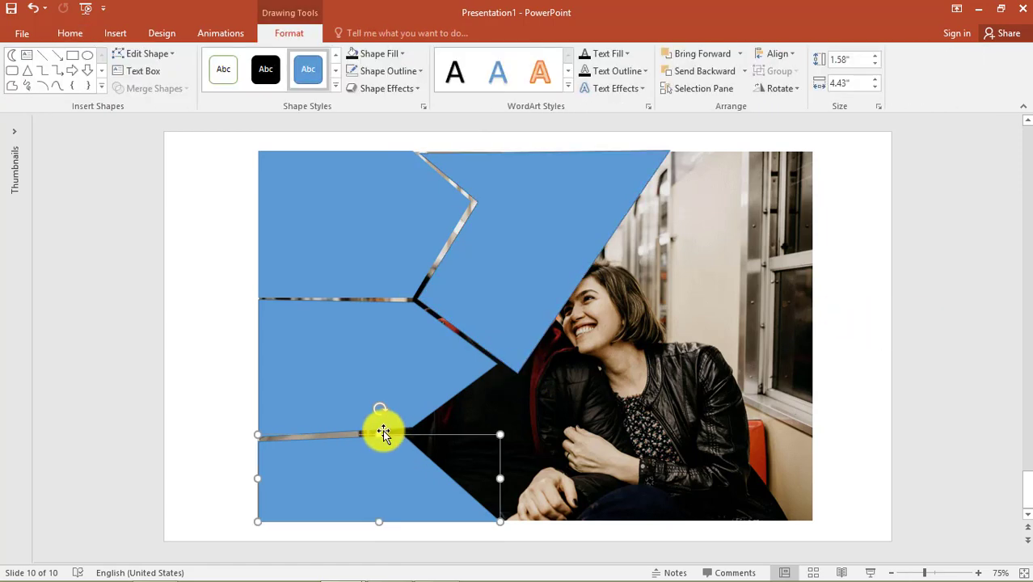
pyautogui.press('Escape')
# - Drag the upper shard's vertices so its diagonal edge follows the crack beside the woman's hair
pyautogui.rightClick(546, 244)
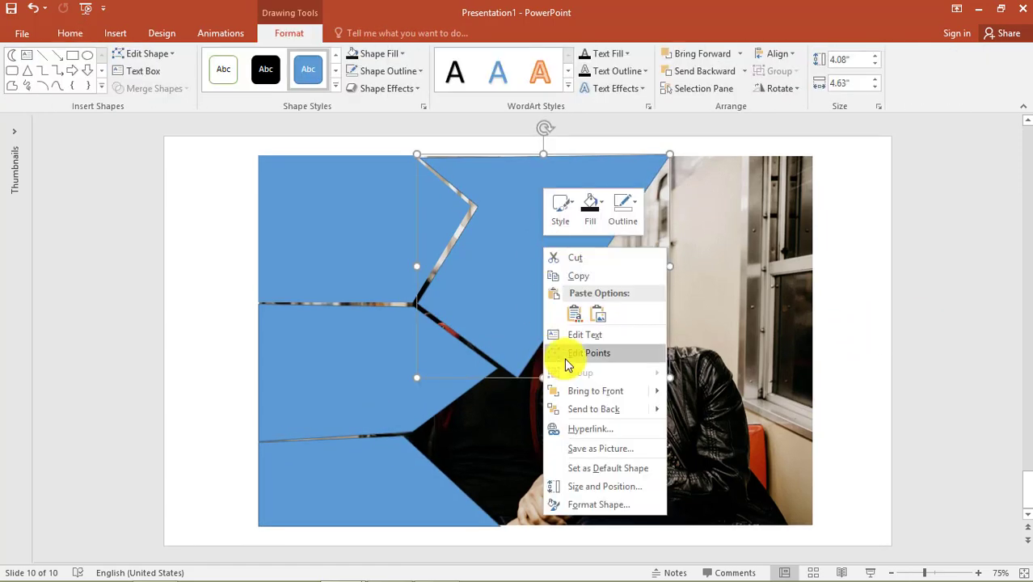
pyautogui.click(565, 355)
pyautogui.moveTo(472, 204); pyautogui.dragTo(474, 204)
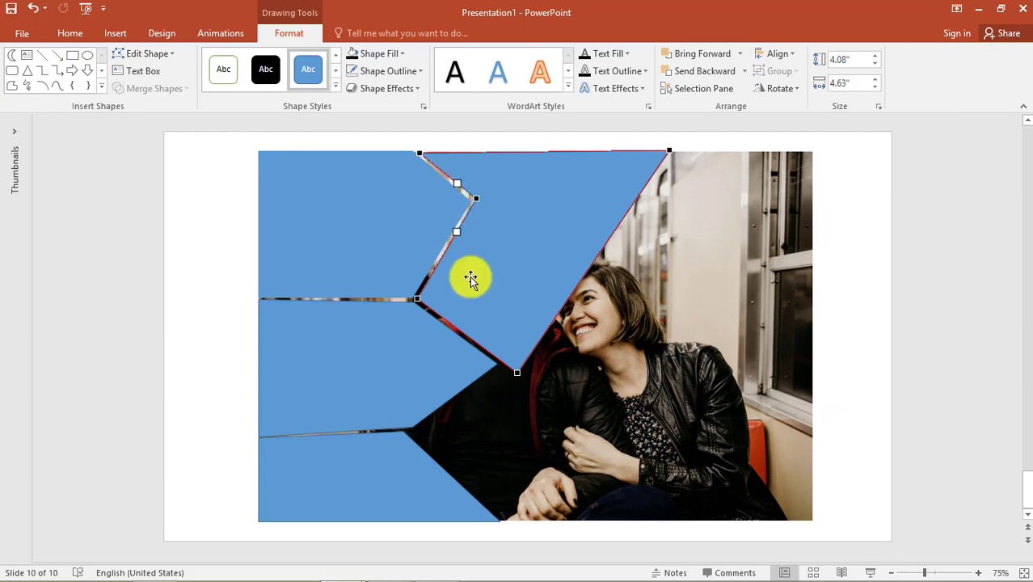
pyautogui.click(835, 319)
pyautogui.click(589, 230)
pyautogui.click(794, 303)
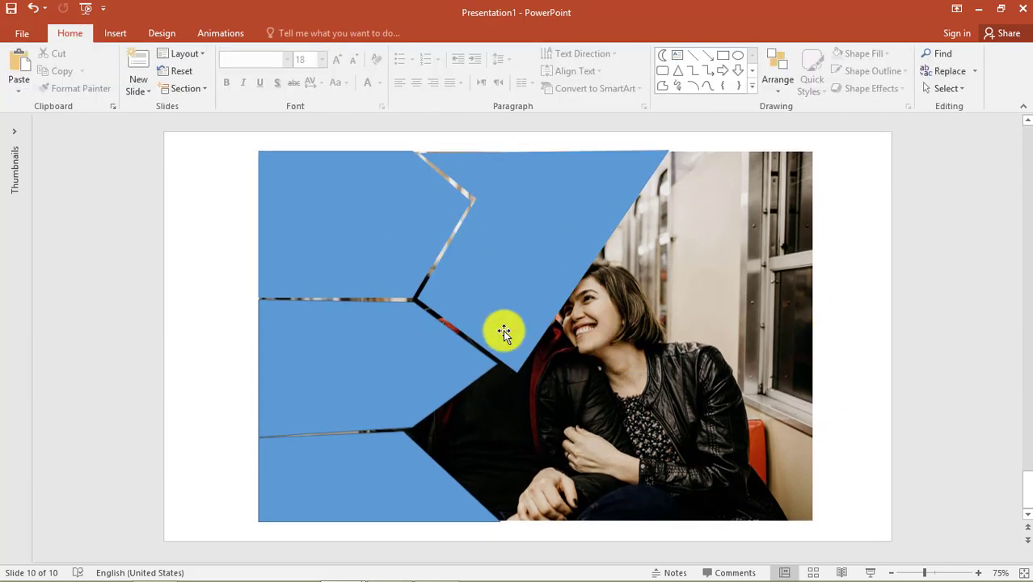
pyautogui.rightClick(503, 328)
pyautogui.click(548, 166)
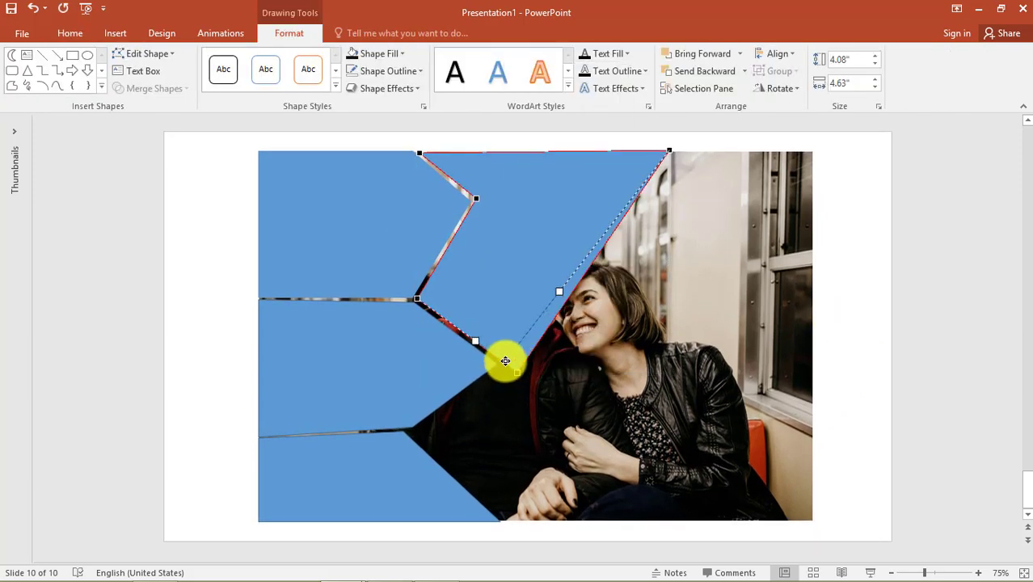
pyautogui.moveTo(505, 360); pyautogui.dragTo(570, 399)
pyautogui.click(866, 355)
# - Review the upper shard's points in Edit Points mode, then deselect it
pyautogui.keyDown('ctrl'); pyautogui.scroll(3, 551, 415); pyautogui.keyUp('ctrl')
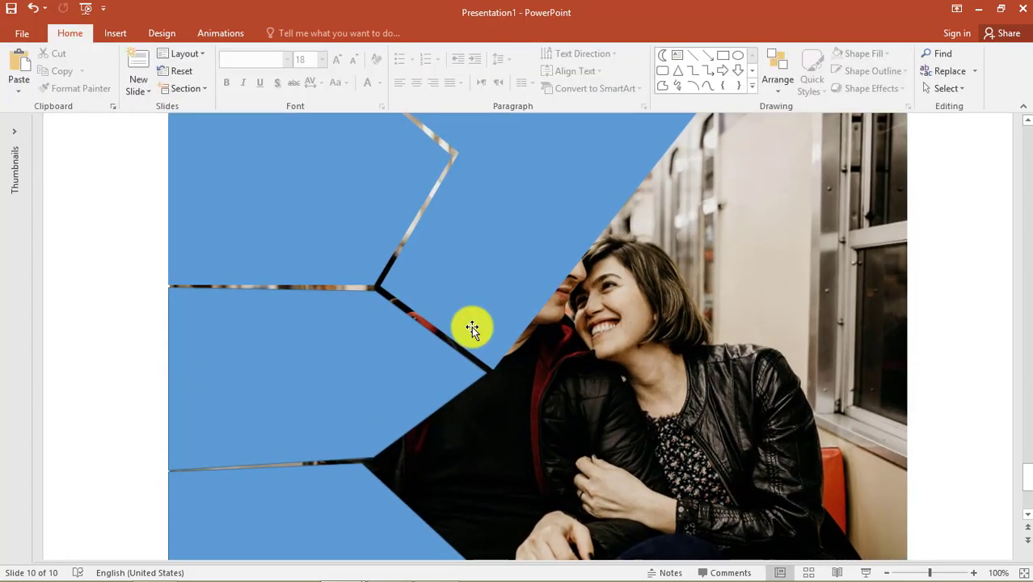
pyautogui.rightClick(493, 346)
pyautogui.click(553, 177)
pyautogui.keyDown('ctrl'); pyautogui.scroll(-2, 840, 319); pyautogui.keyUp('ctrl')
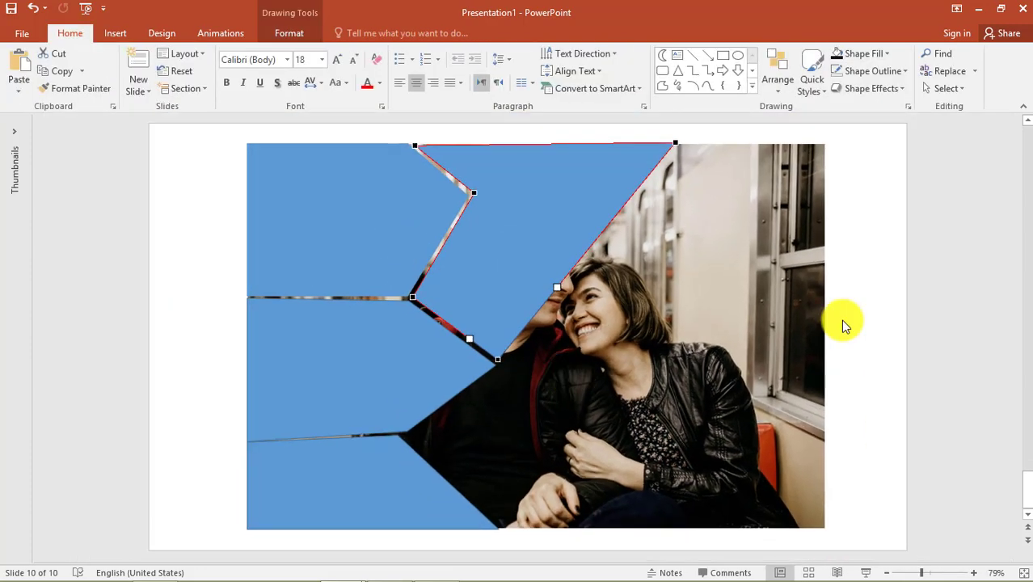
pyautogui.click(840, 319)
# - Draw a freeform shard from the crack junction down to the photo's bottom edge
pyautogui.click(114, 33)
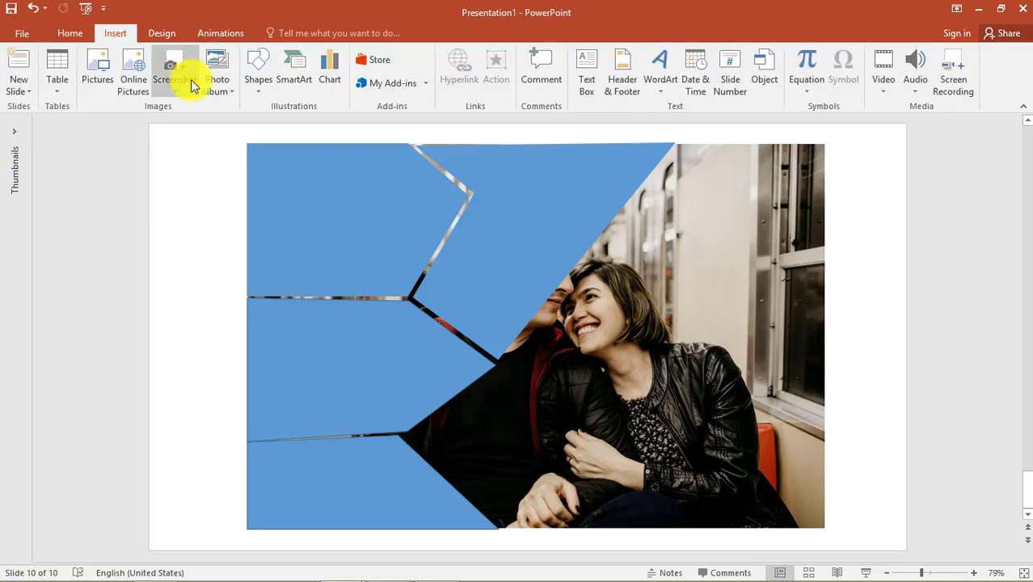
pyautogui.click(258, 80)
pyautogui.click(259, 139)
pyautogui.moveTo(402, 433); pyautogui.dragTo(515, 525)
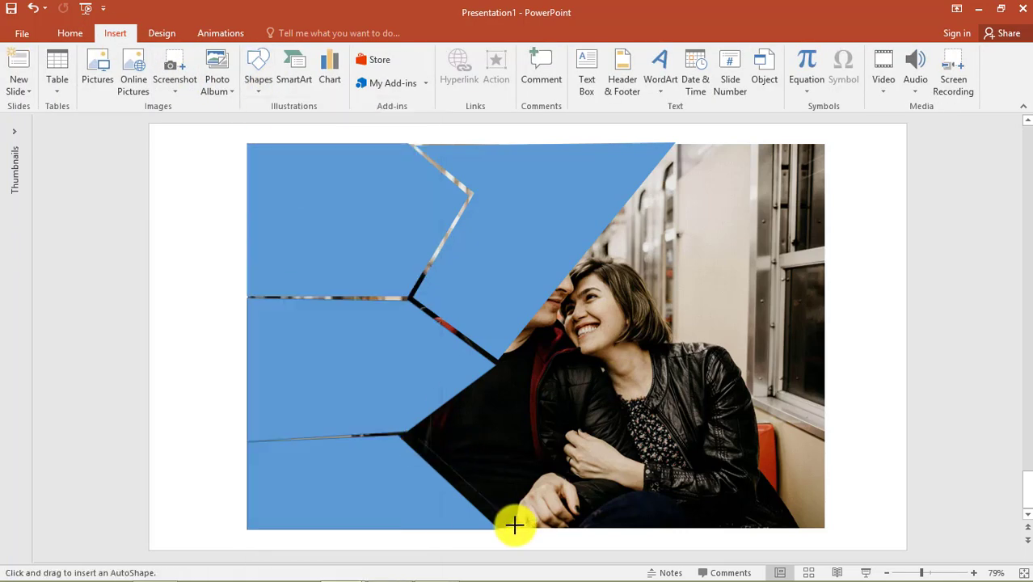
pyautogui.click(604, 527)
pyautogui.click(502, 368)
pyautogui.click(416, 438)
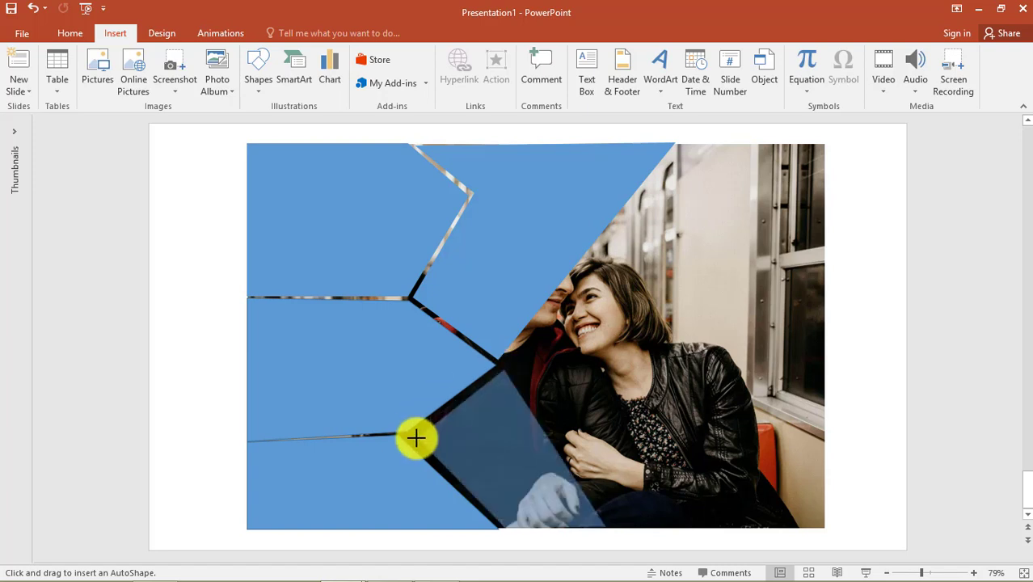
pyautogui.click(416, 438)
# - Nudge the new shard's left and top vertices onto the cracks
pyautogui.moveTo(412, 437); pyautogui.dragTo(408, 437)
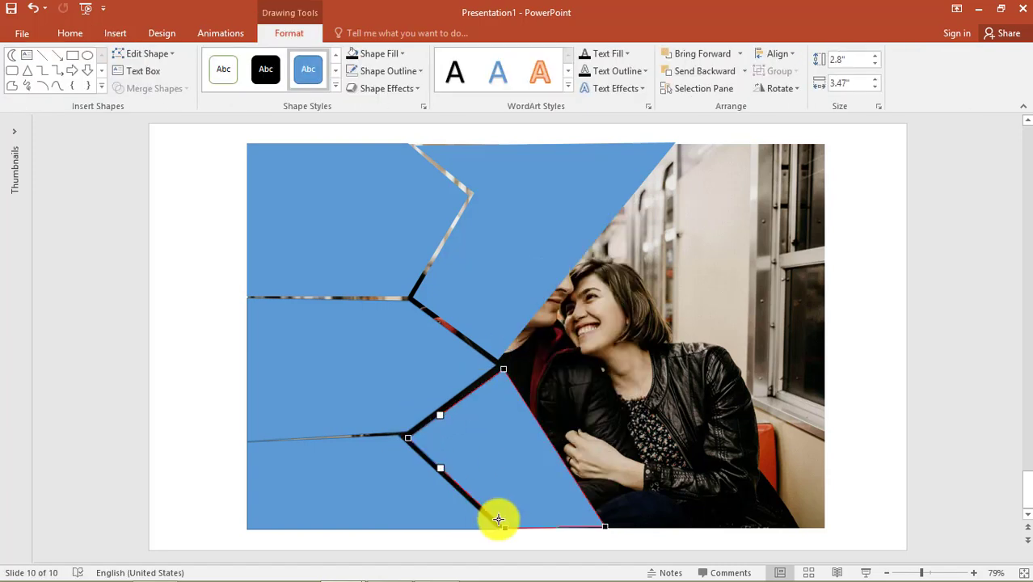
pyautogui.moveTo(503, 368); pyautogui.dragTo(498, 371)
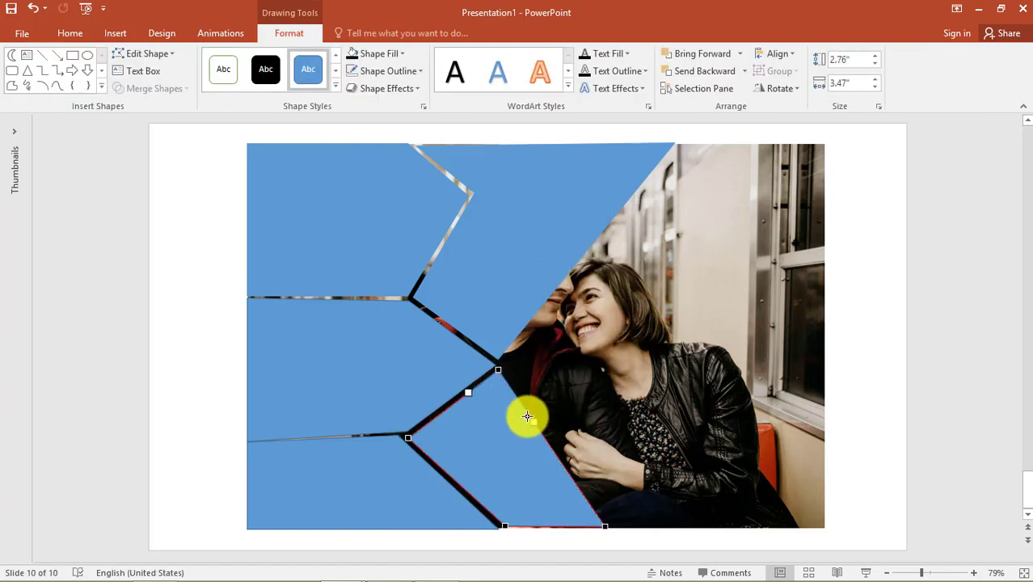
pyautogui.click(604, 526)
pyautogui.click(546, 505)
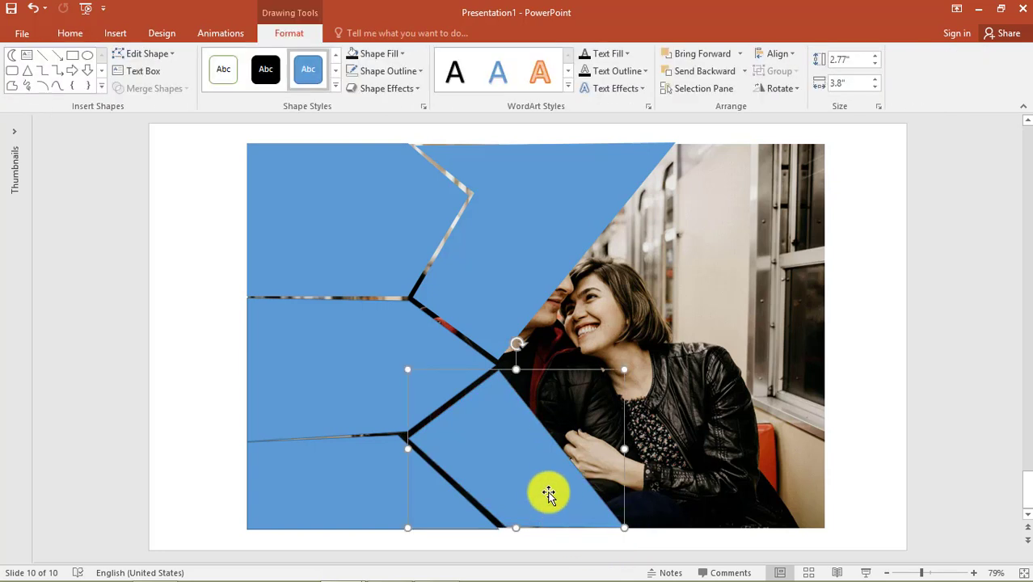
pyautogui.click(13, 84)
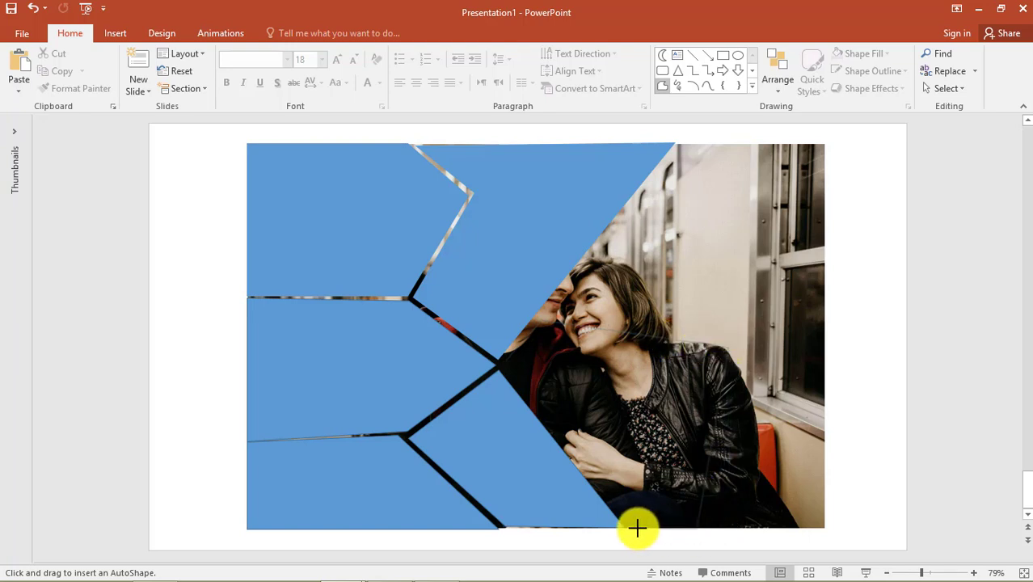
# - Close the freeform over the woman's torso into a solid blue shard
pyautogui.click(509, 364)
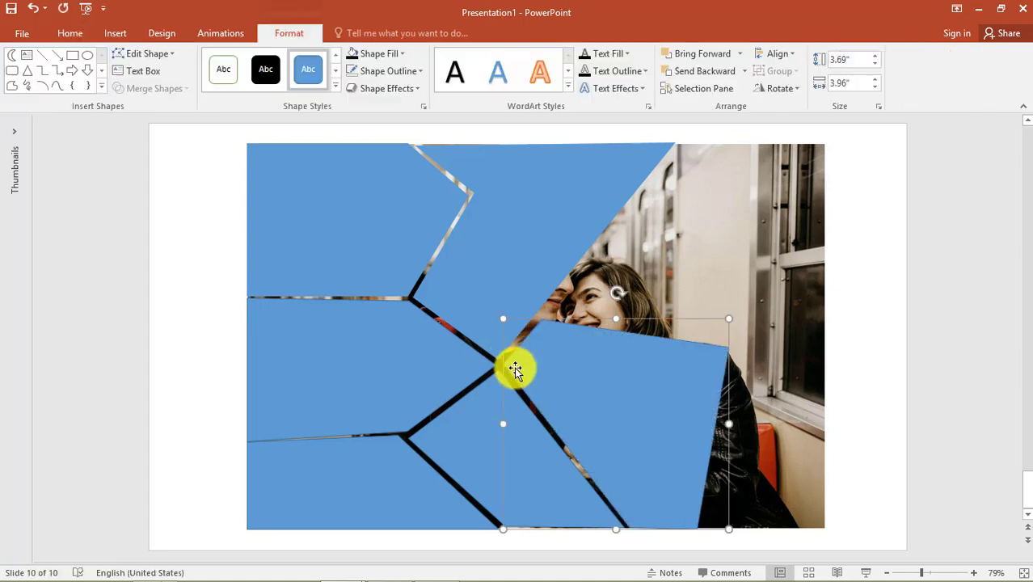
pyautogui.rightClick(636, 393)
pyautogui.click(538, 322)
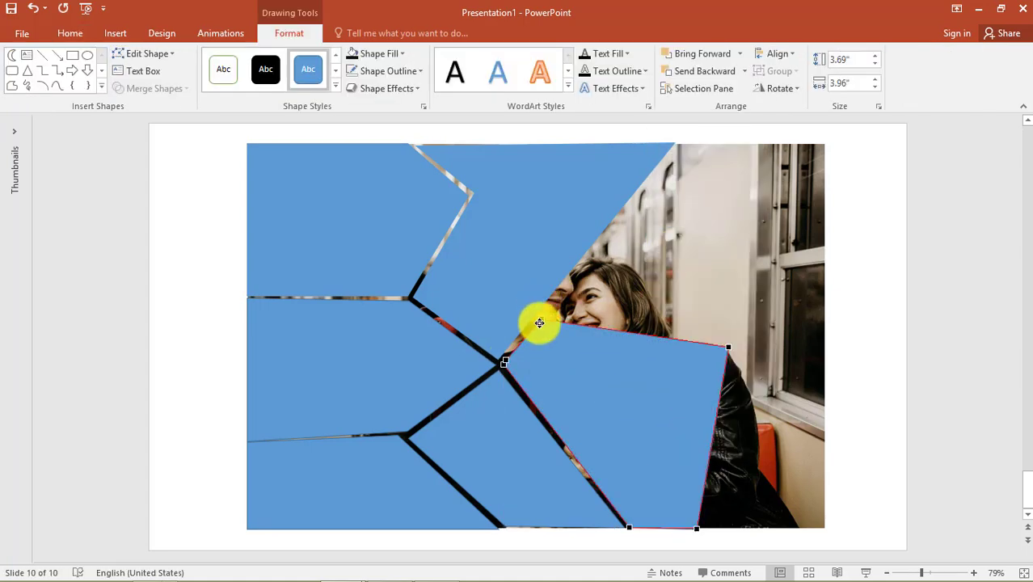
pyautogui.click(498, 316)
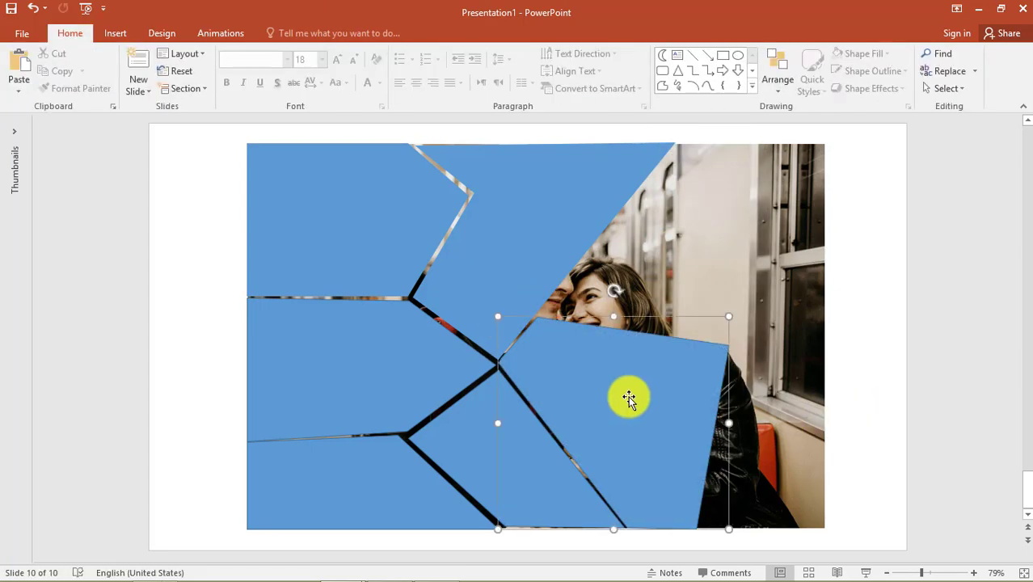
pyautogui.click(887, 392)
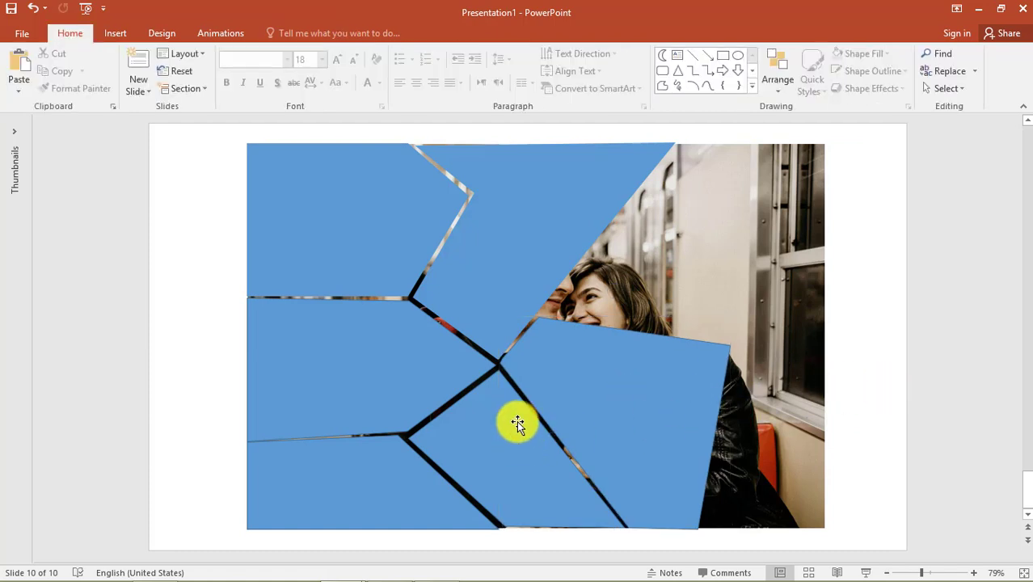
pyautogui.click(616, 396)
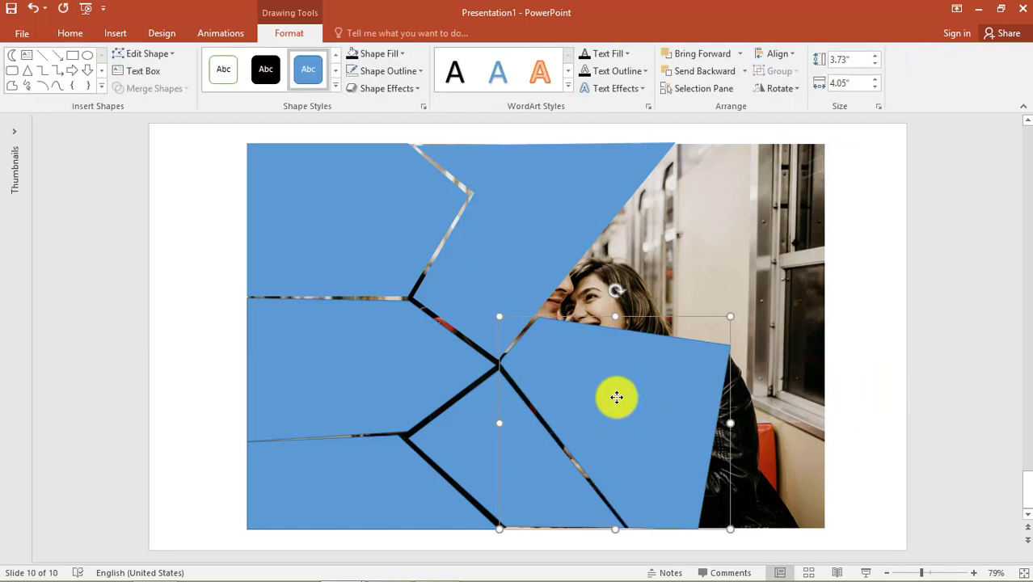
# - Start a new freeform shard at the photo's top edge, placing corners across to the right edge
pyautogui.click(12, 85)
pyautogui.click(678, 147)
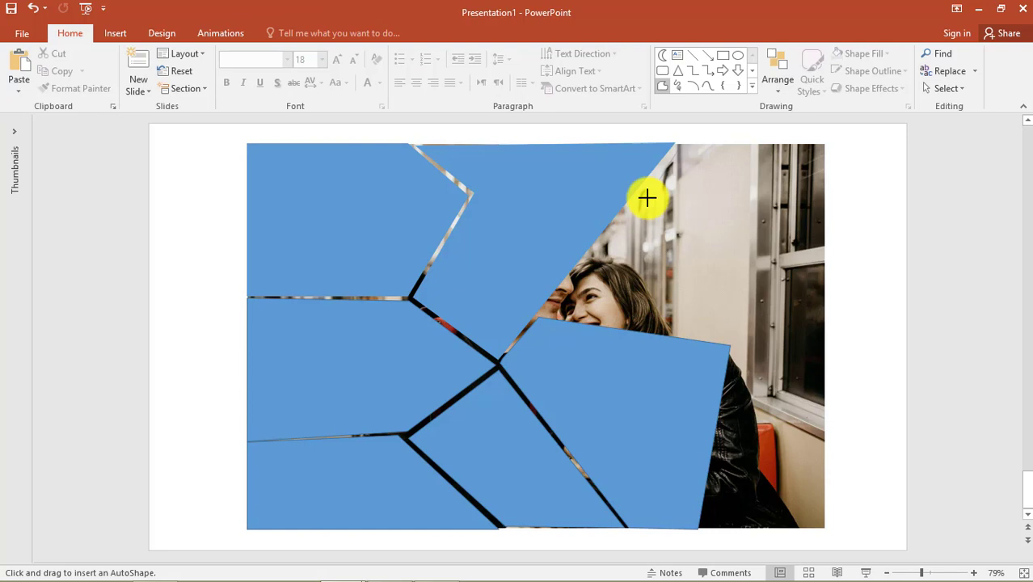
pyautogui.click(540, 315)
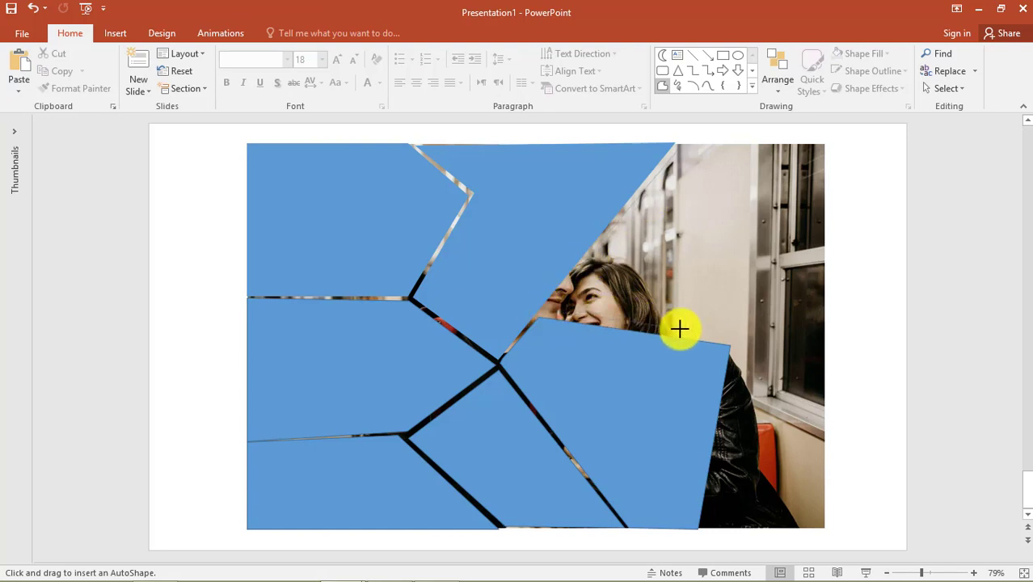
pyautogui.click(730, 346)
pyautogui.click(825, 353)
pyautogui.click(825, 147)
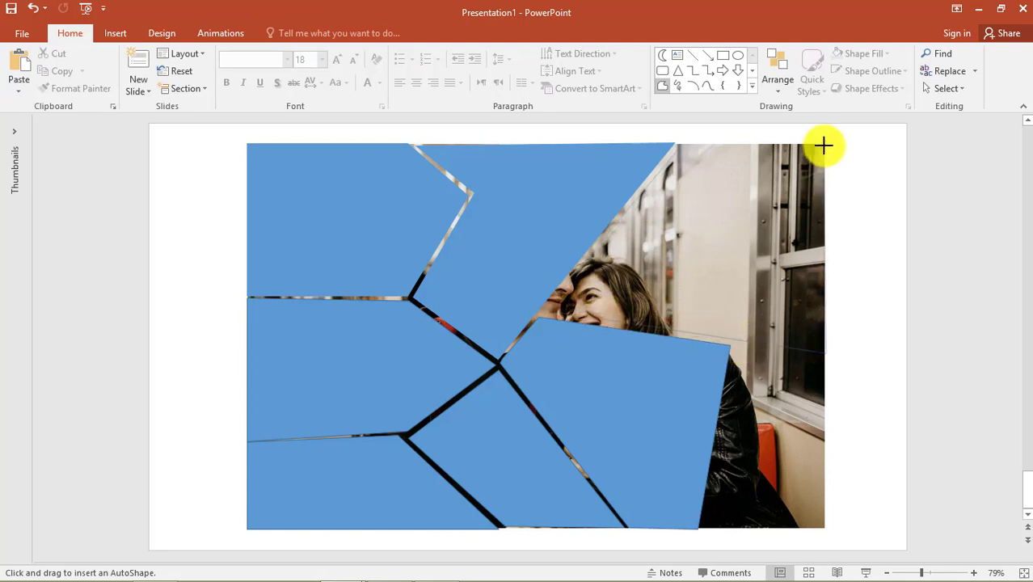
# - Close the top-right shard, pull a vertex to the right edge, and trim it to about 3.77" wide
pyautogui.click(679, 147)
pyautogui.rightClick(719, 233)
pyautogui.click(765, 338)
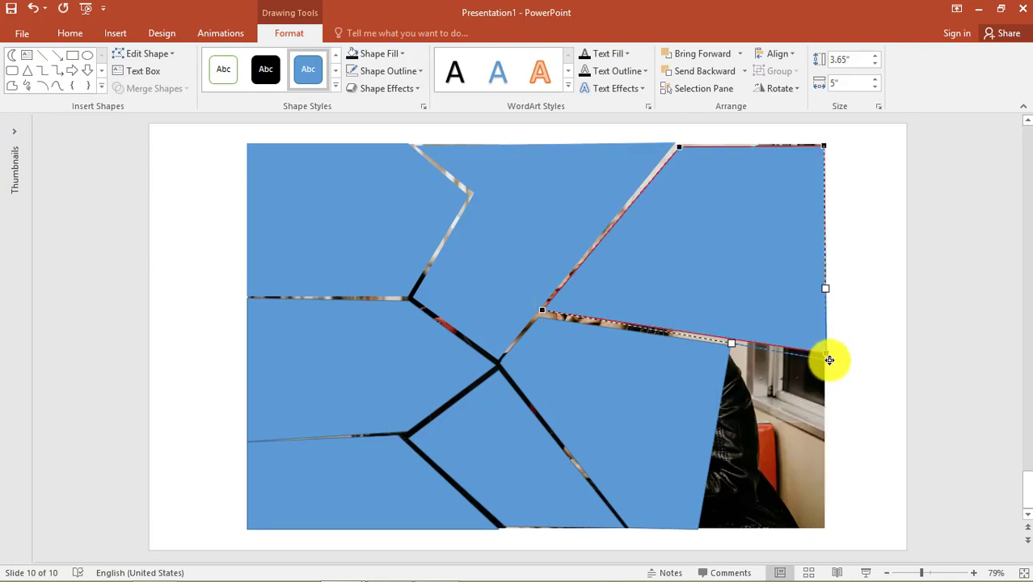
pyautogui.moveTo(829, 359); pyautogui.dragTo(827, 357)
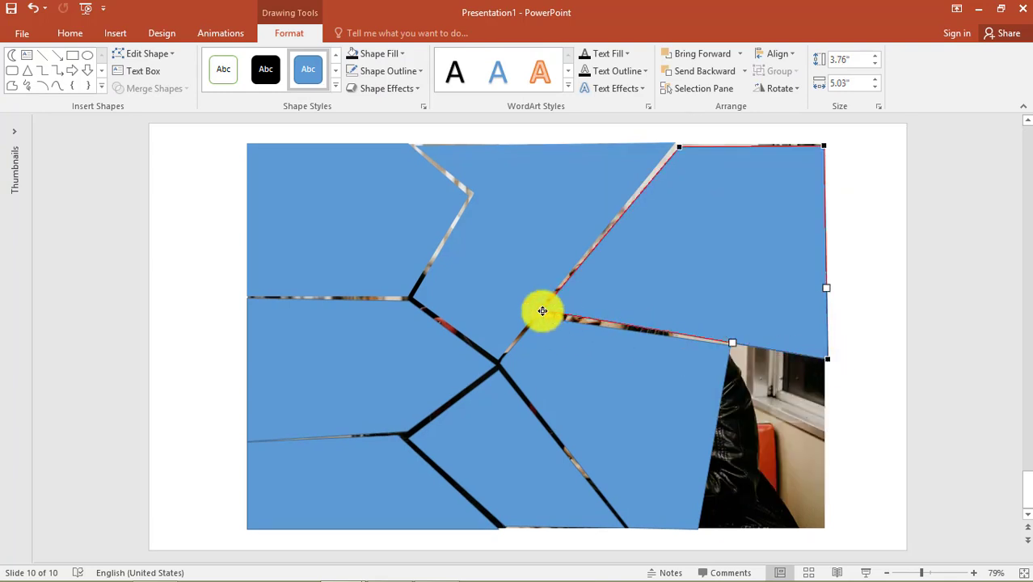
pyautogui.click(678, 146)
pyautogui.click(871, 395)
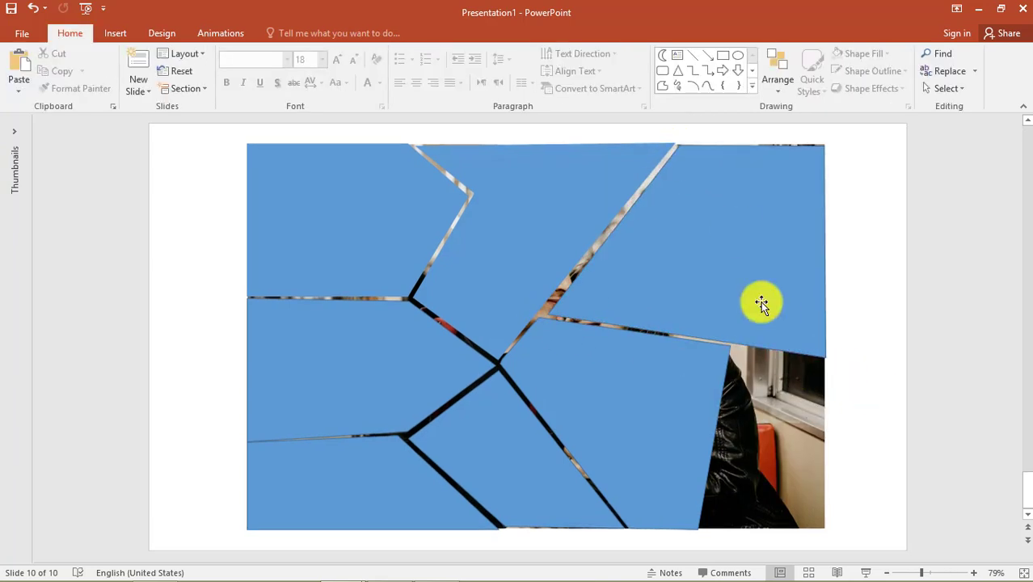
pyautogui.click(761, 300)
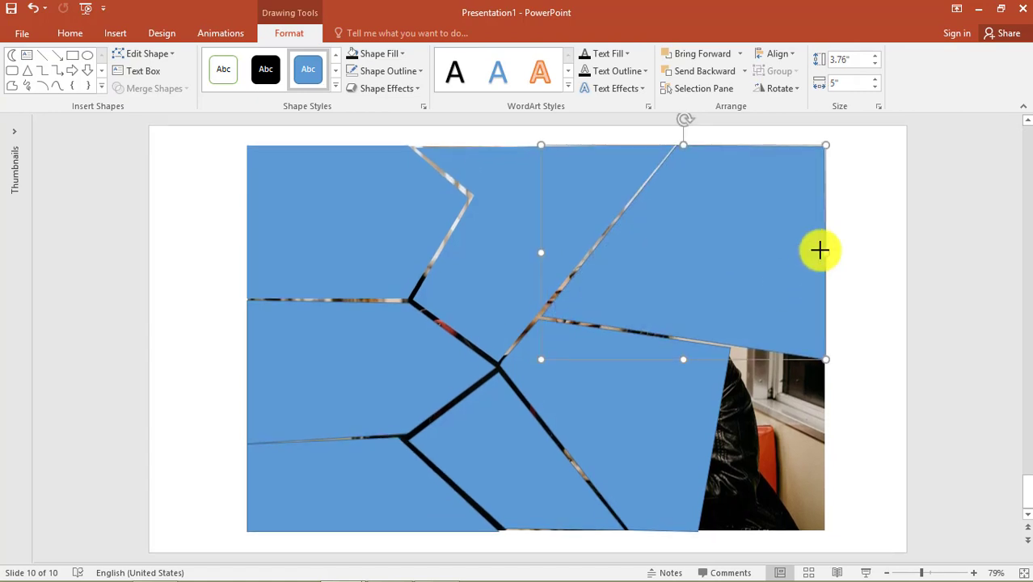
pyautogui.moveTo(825, 252); pyautogui.dragTo(819, 252)
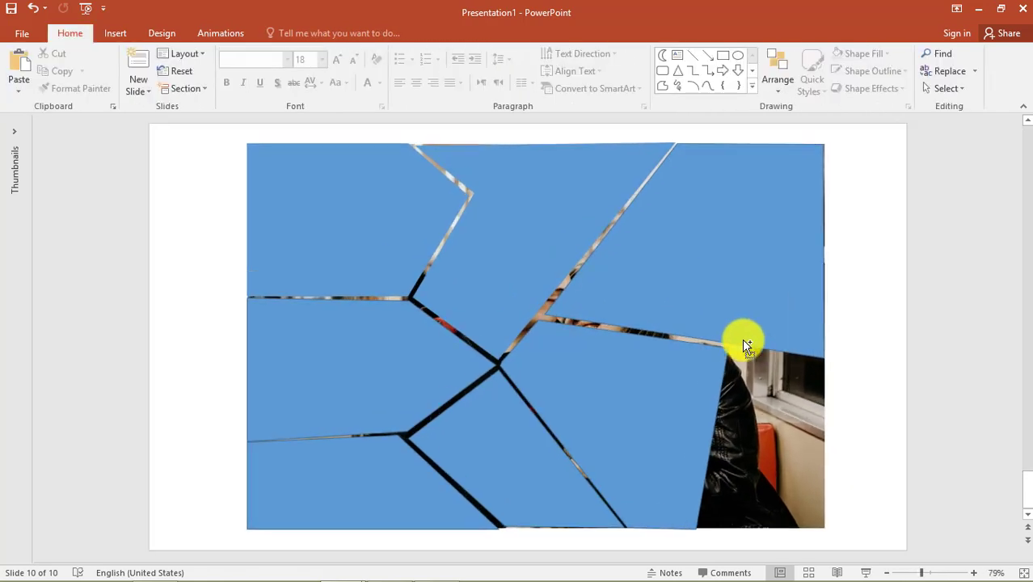
pyautogui.click(734, 331)
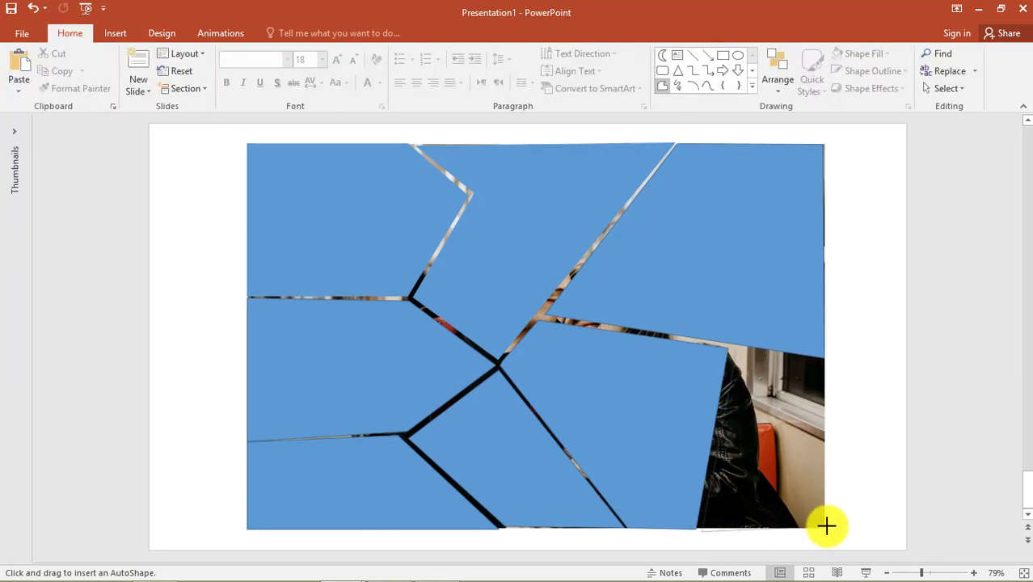
# - Draw a blue freeform shard filling the photo's bottom-right corner
pyautogui.click(824, 527)
pyautogui.click(824, 358)
pyautogui.click(744, 350)
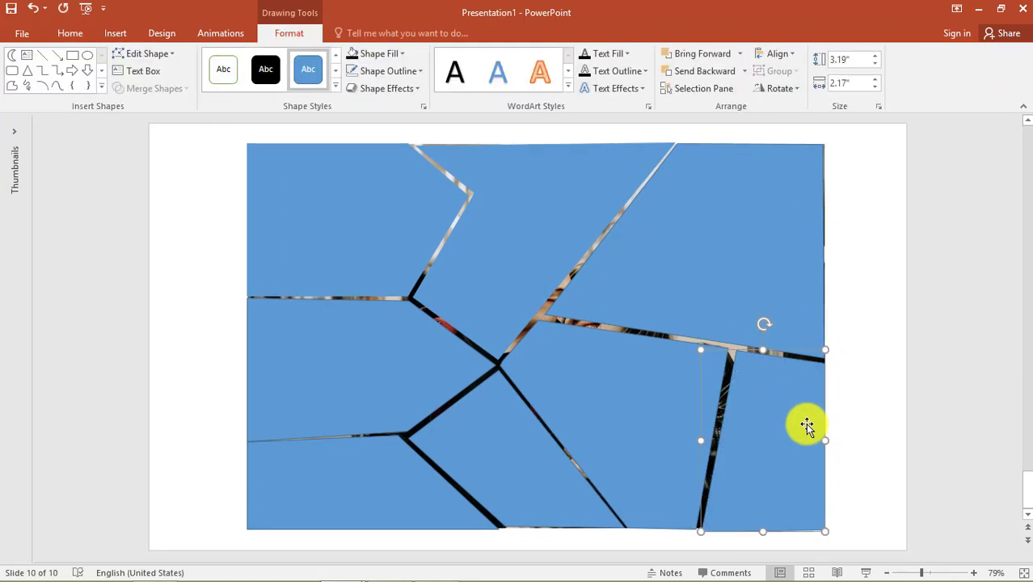
pyautogui.click(698, 444)
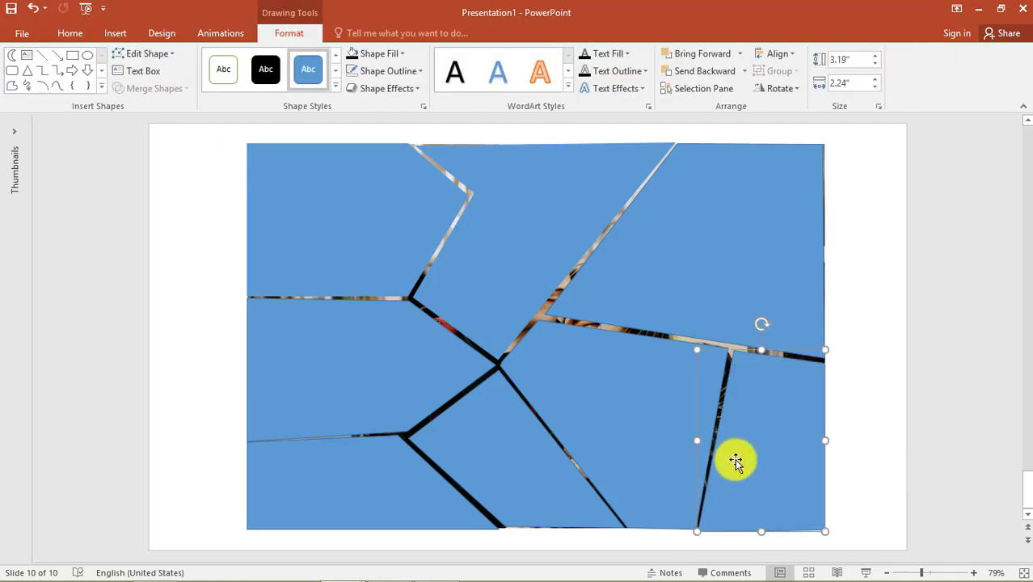
pyautogui.rightClick(756, 509)
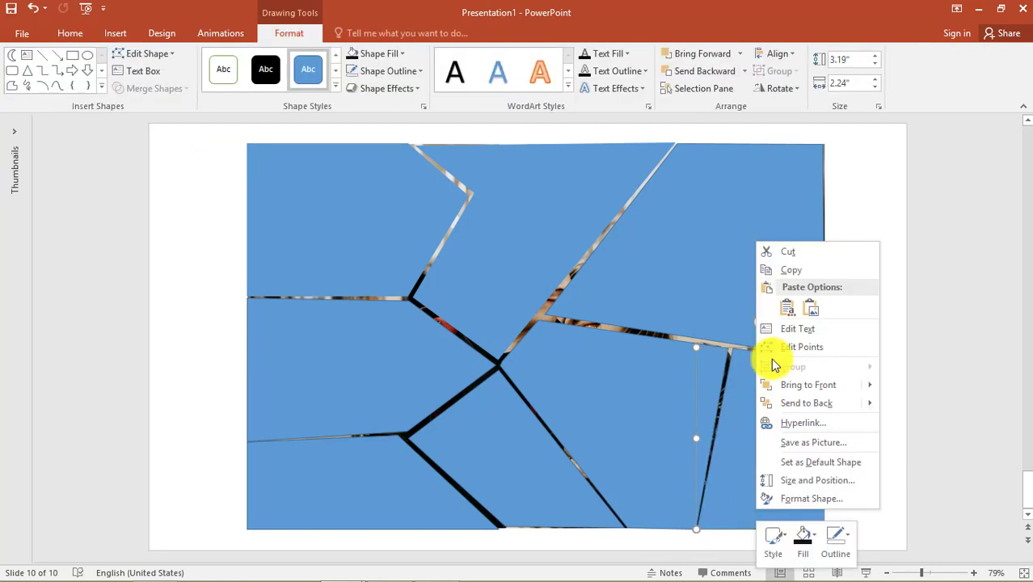
pyautogui.click(772, 351)
# - Pull a top-right shard vertex across to close the gap with its neighbours
pyautogui.click(864, 429)
pyautogui.click(634, 300)
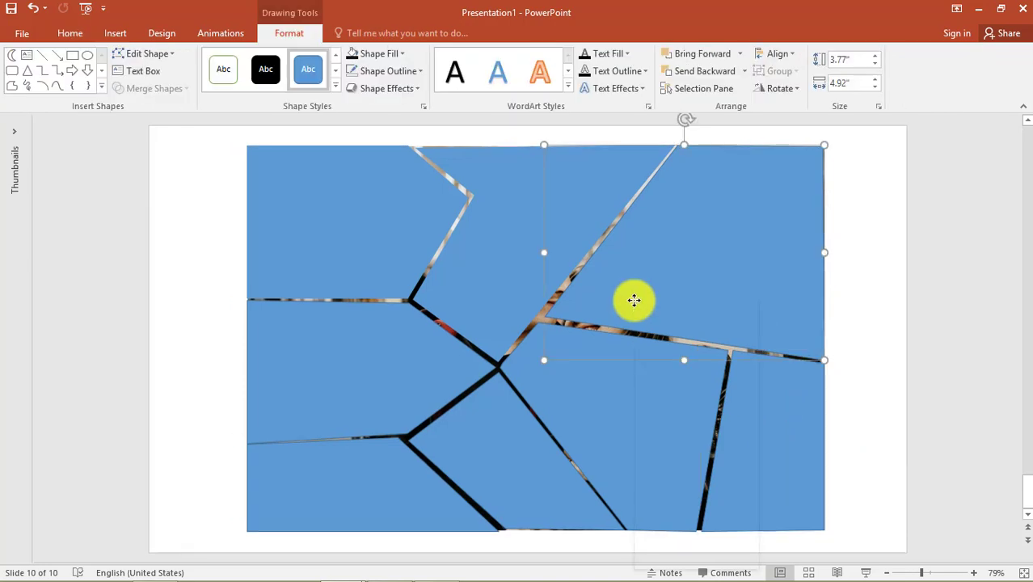
pyautogui.rightClick(547, 320)
pyautogui.press('e')
pyautogui.moveTo(537, 320); pyautogui.dragTo(624, 332)
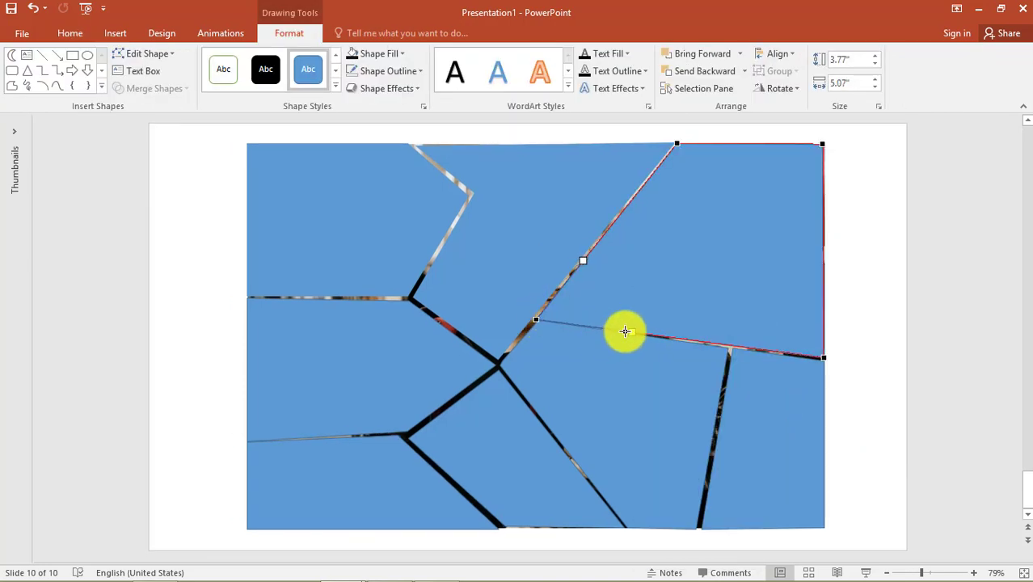
# - Align the top-right shard's inner vertex and bend its lower edge along the crack
pyautogui.click(871, 427)
pyautogui.click(652, 307)
pyautogui.rightClick(590, 349)
pyautogui.press('e')
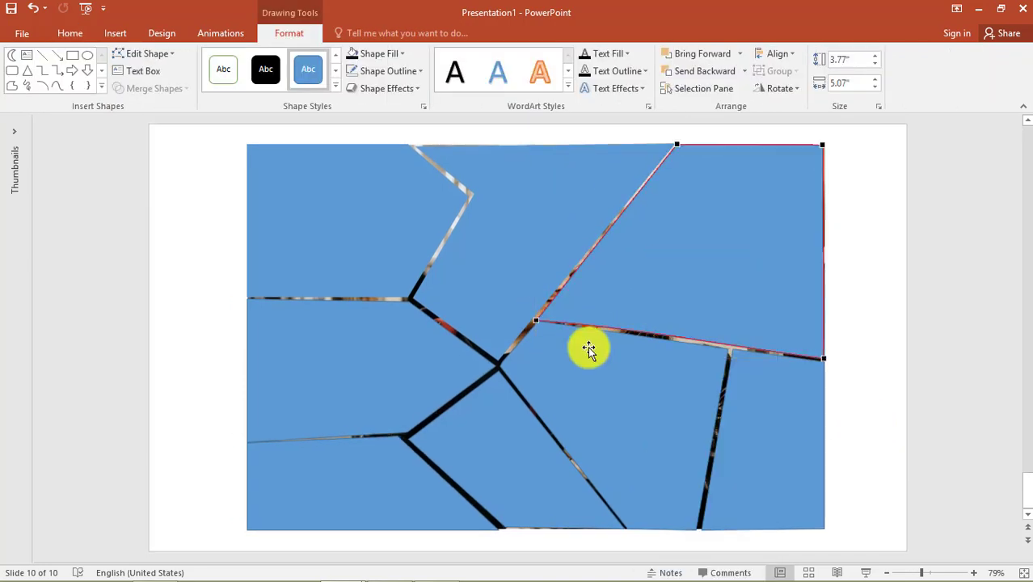
pyautogui.moveTo(536, 320); pyautogui.dragTo(540, 312)
pyautogui.moveTo(641, 320); pyautogui.dragTo(630, 330)
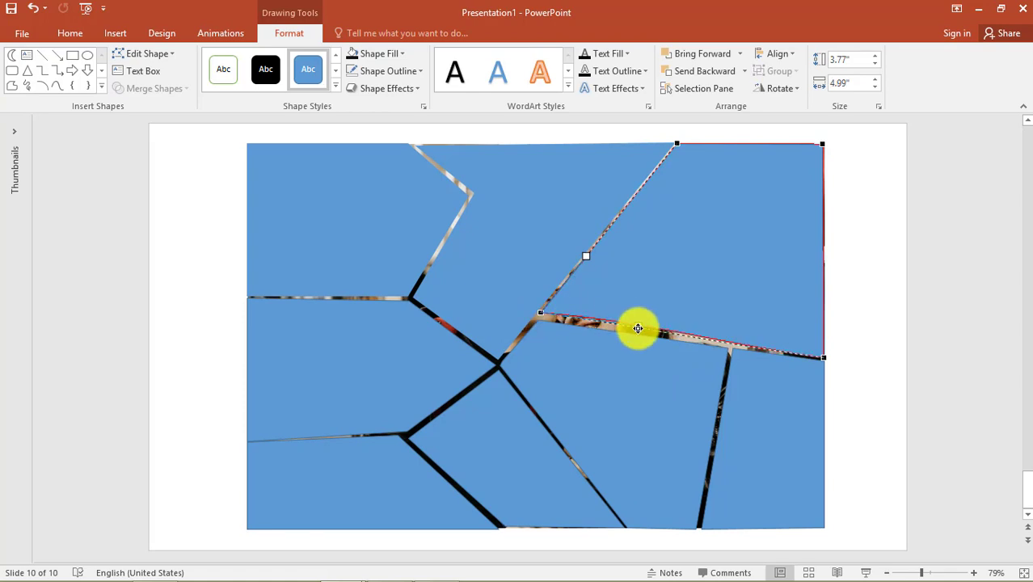
pyautogui.click(873, 448)
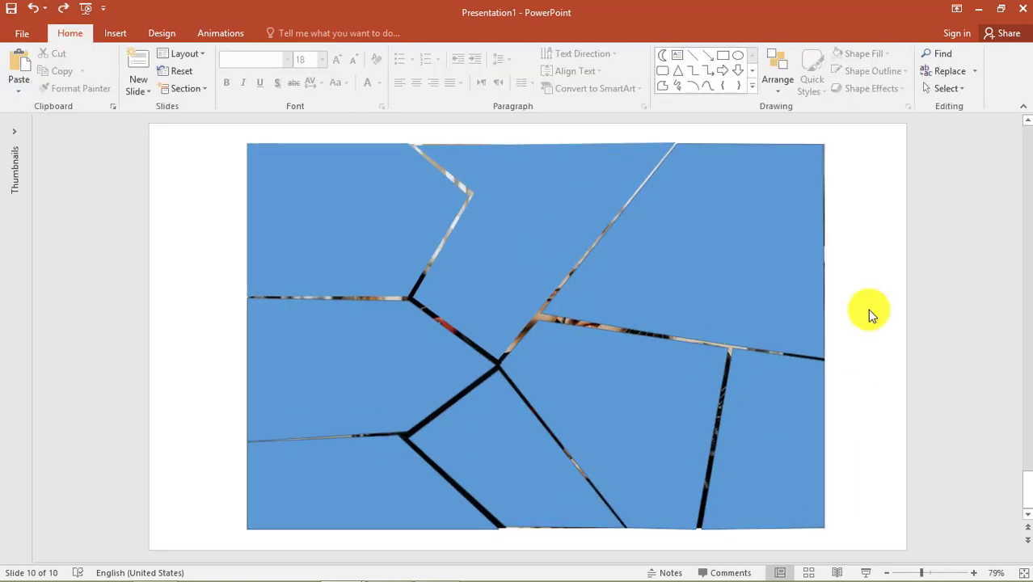
# - Select and check individual blue shards to see what lies behind them
pyautogui.moveTo(881, 141); pyautogui.dragTo(185, 514)
pyautogui.click(835, 422)
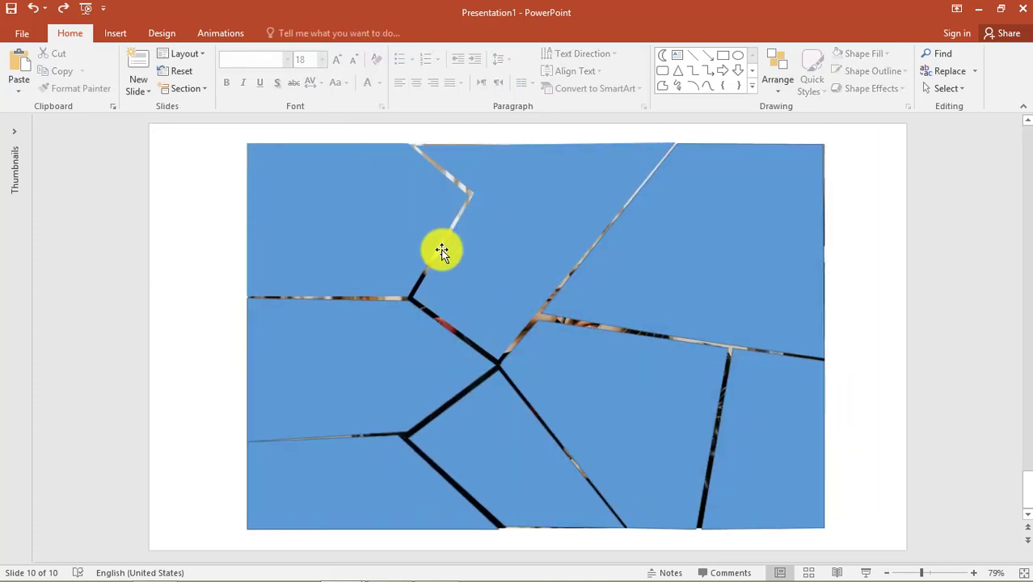
pyautogui.click(436, 158)
pyautogui.click(285, 299)
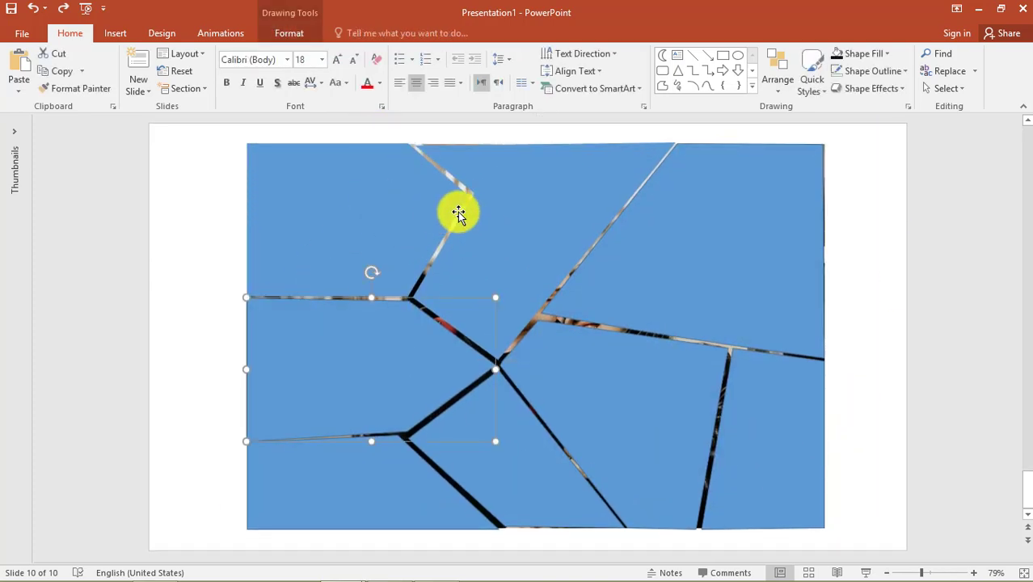
pyautogui.click(457, 210)
pyautogui.click(413, 155)
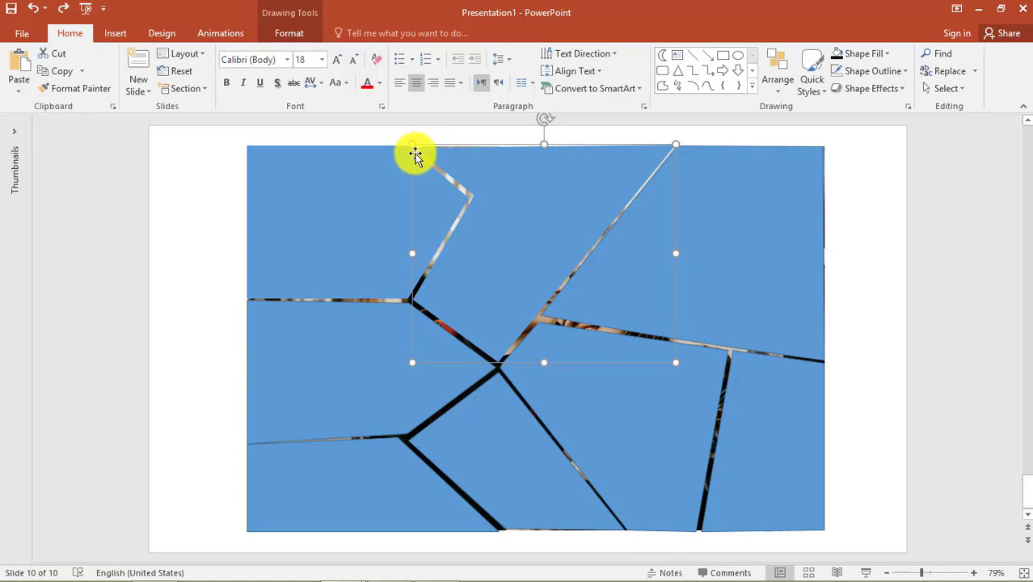
pyautogui.click(419, 143)
pyautogui.click(412, 147)
pyautogui.click(401, 135)
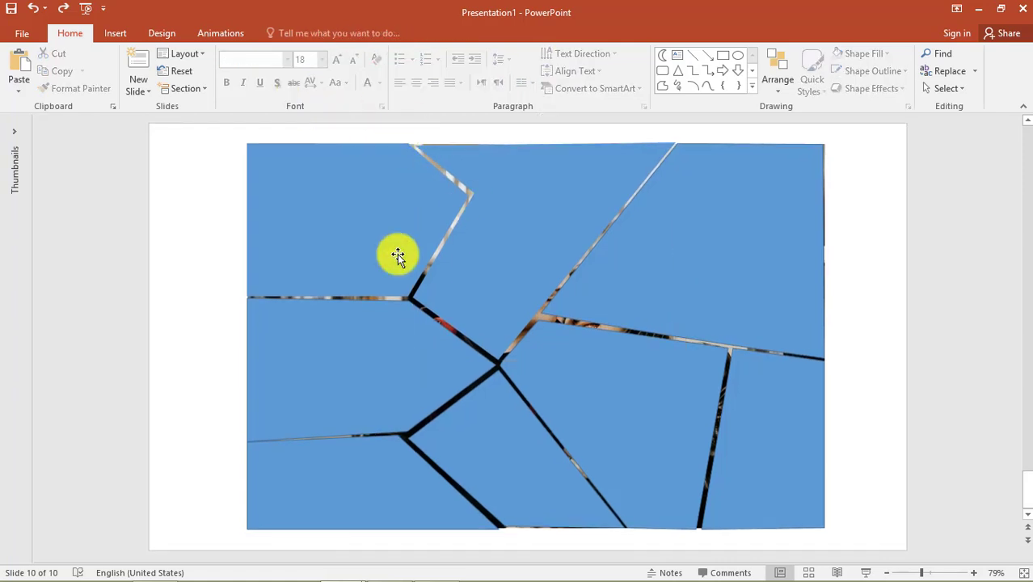
# - Move the subway background photo out from behind the shards and delete it
pyautogui.click(428, 271)
pyautogui.press('Up')
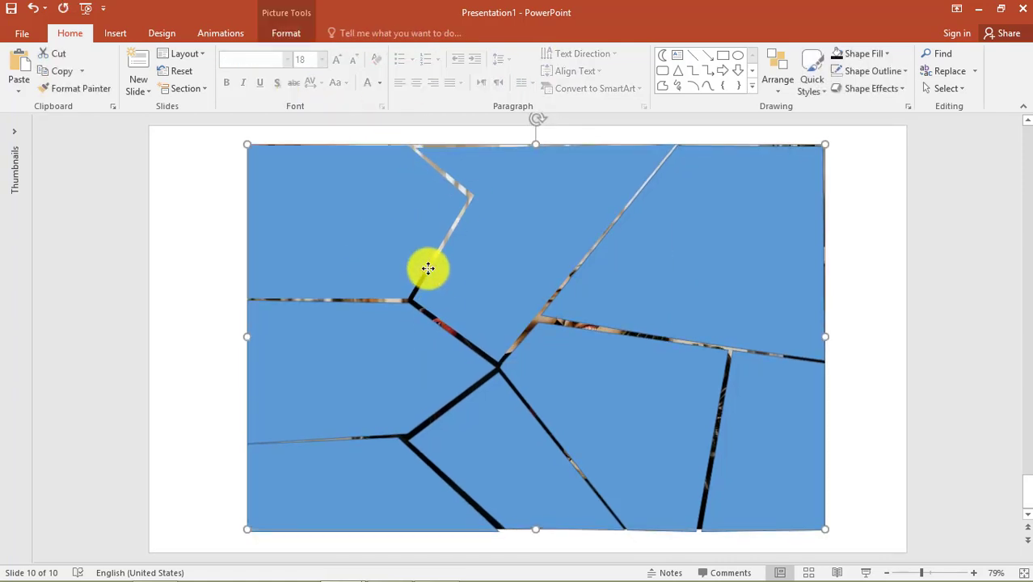
pyautogui.press('Up')
pyautogui.moveTo(402, 135); pyautogui.dragTo(214, 192)
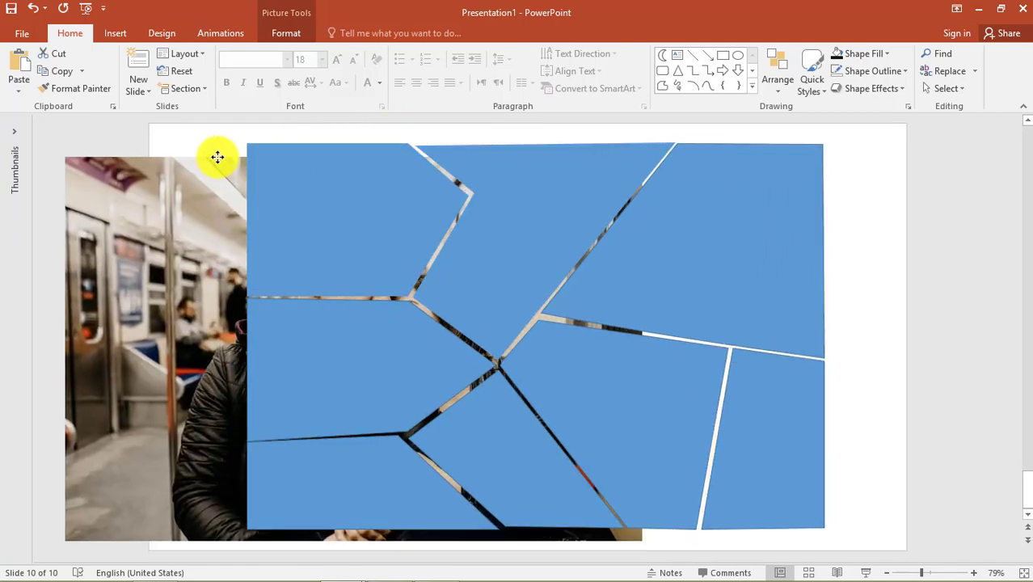
pyautogui.press('Delete')
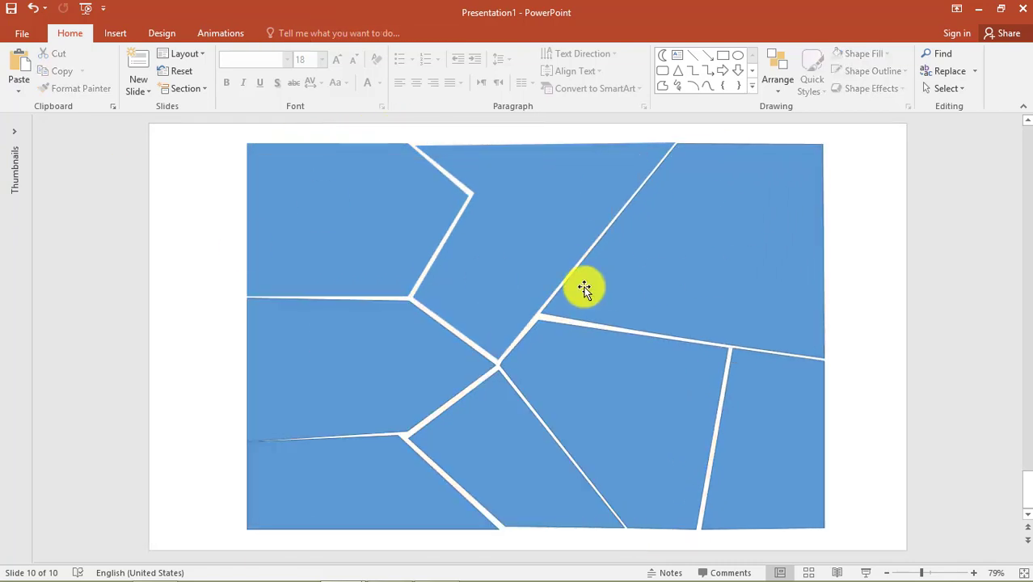
# - Edit the points of the bottom-left shard to line up its top-left corner
pyautogui.click(302, 478)
pyautogui.rightClick(303, 478)
pyautogui.click(350, 323)
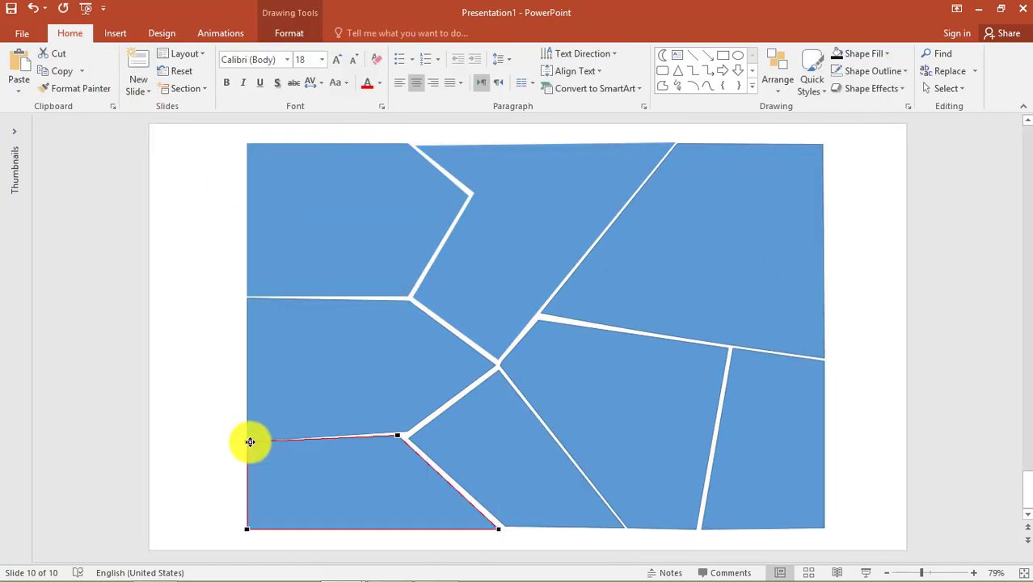
pyautogui.moveTo(247, 445); pyautogui.dragTo(247, 443)
pyautogui.click(227, 348)
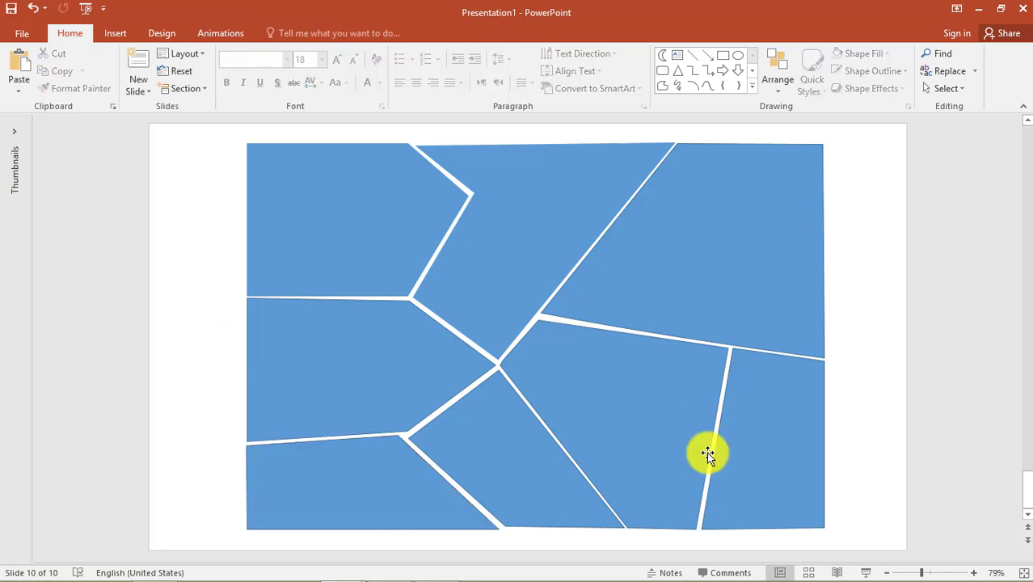
# - Remove the outlines from all the blue shards
pyautogui.hotkey('ctrl', 'a')
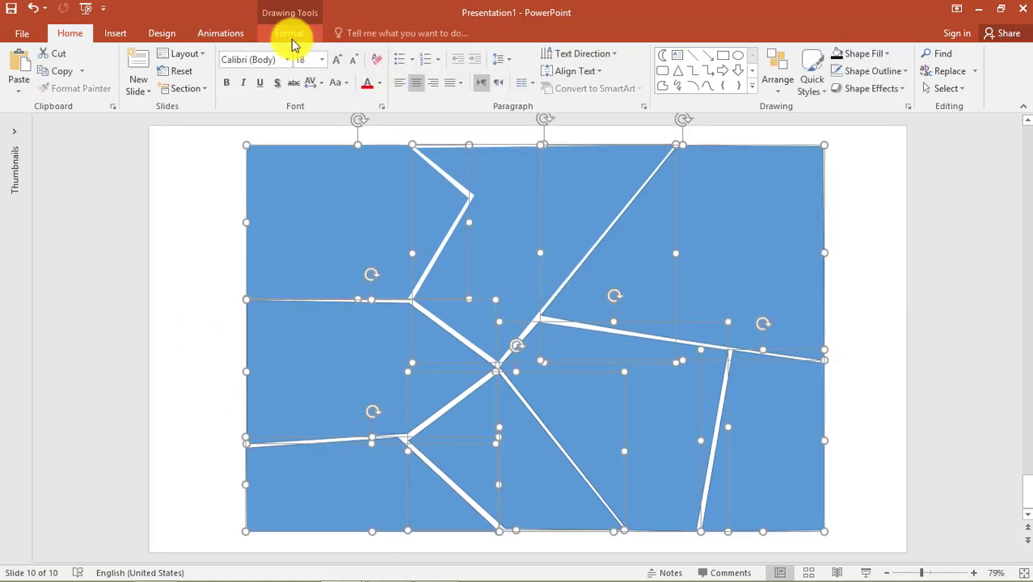
pyautogui.click(289, 33)
pyautogui.click(387, 71)
pyautogui.click(386, 234)
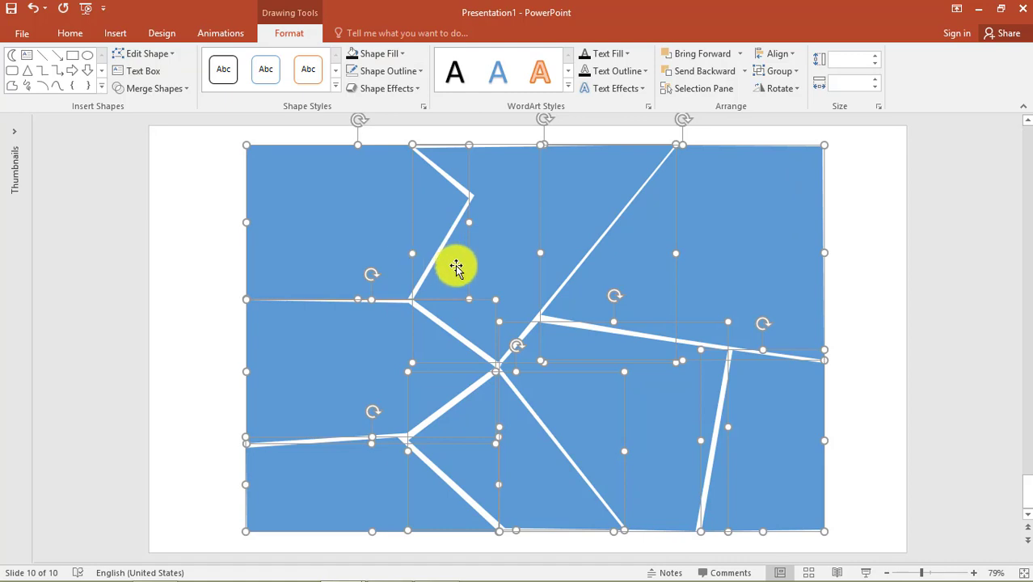
pyautogui.click(850, 281)
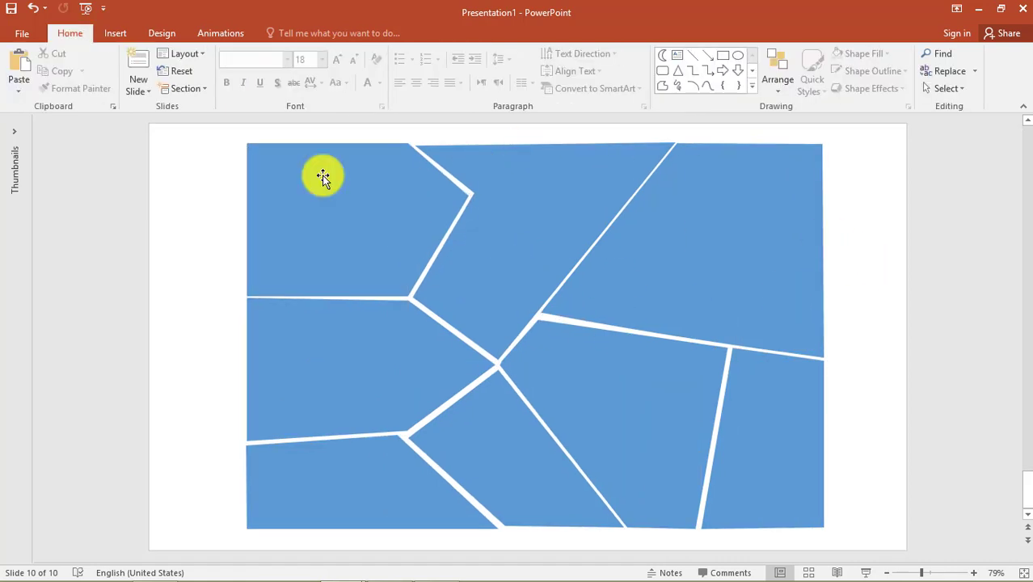
# - Pick the Rectangle shape from the Insert shapes gallery
pyautogui.click(115, 33)
pyautogui.click(257, 72)
pyautogui.click(309, 129)
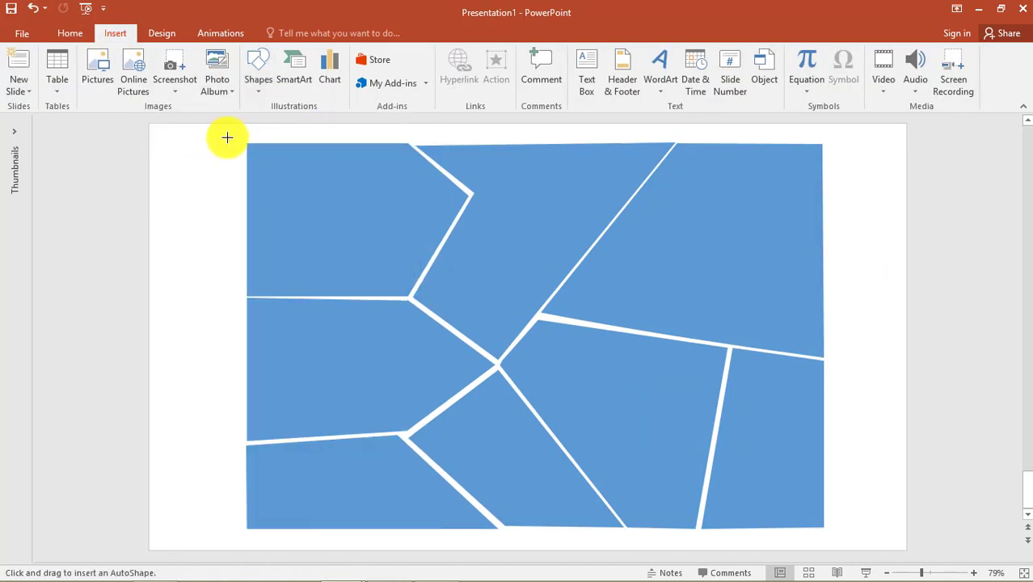
# - Draw a gold, outline-free rectangle over all the shards and send it to the back
pyautogui.moveTo(246, 142); pyautogui.dragTo(825, 529)
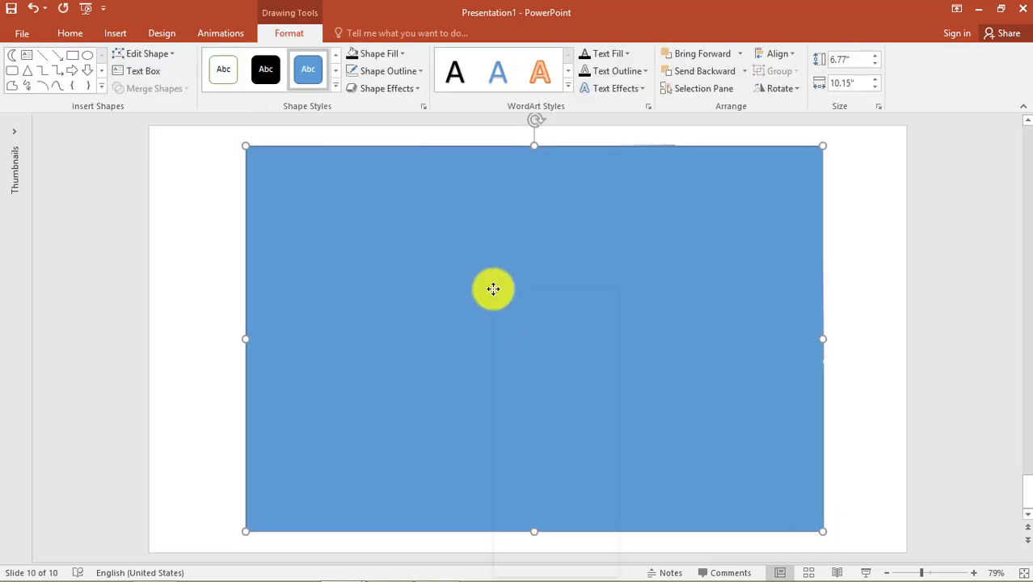
pyautogui.rightClick(491, 289)
pyautogui.click(376, 53)
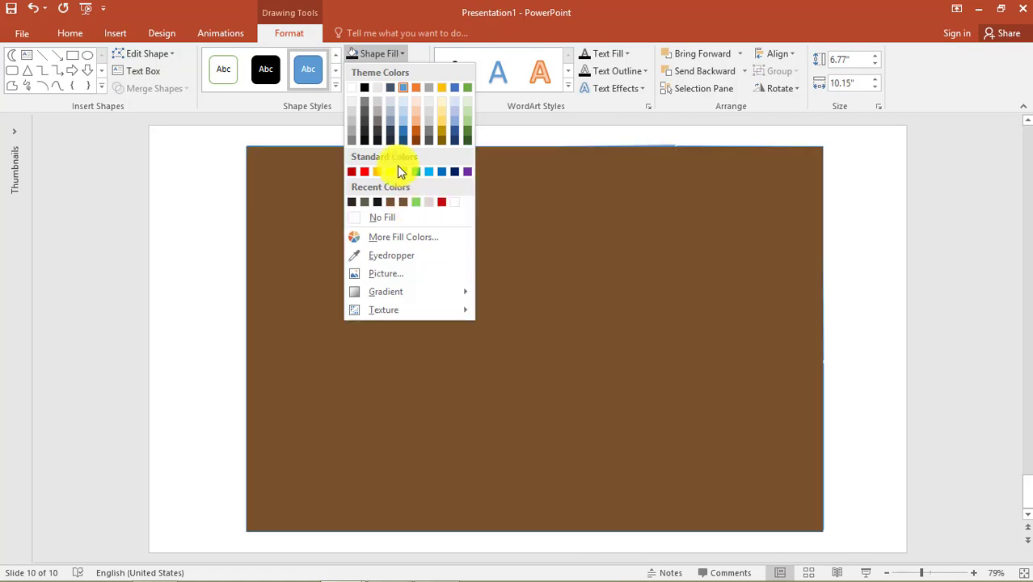
pyautogui.click(377, 171)
pyautogui.click(386, 71)
pyautogui.click(392, 230)
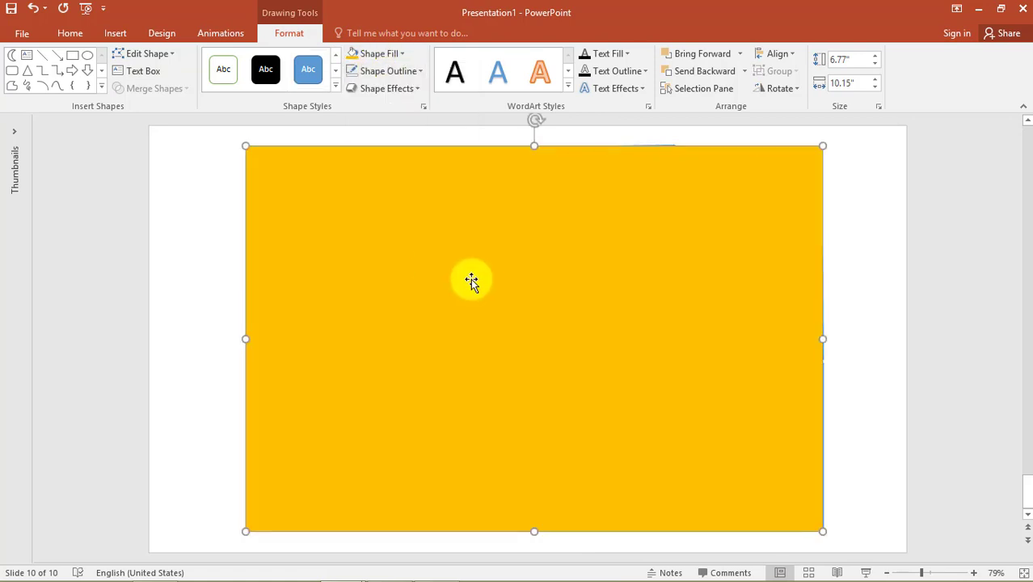
pyautogui.rightClick(475, 278)
pyautogui.click(525, 445)
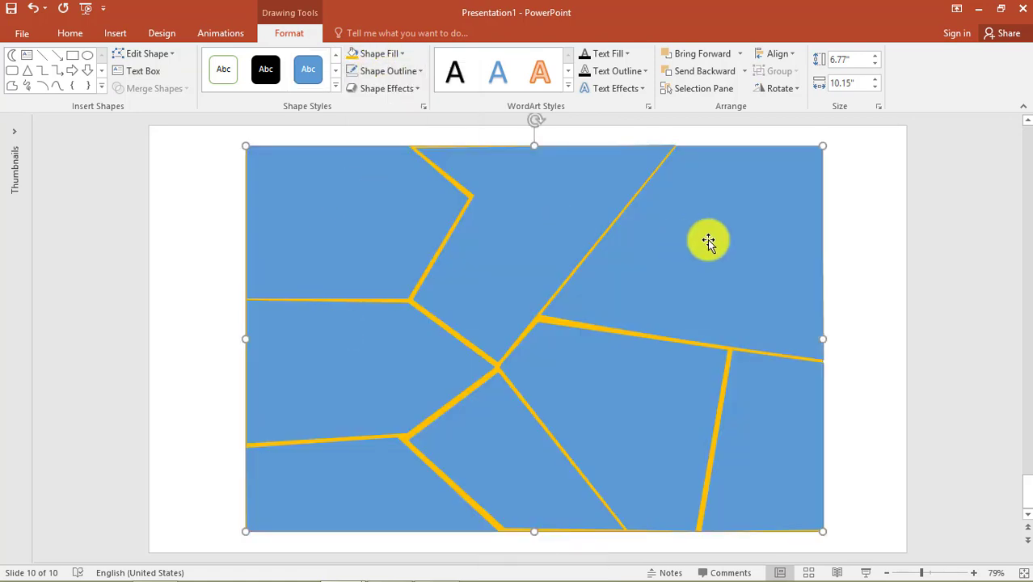
# - Combine all shapes into one gold crack-line frame and paste the couple photo
pyautogui.hotkey('ctrl', 'a')
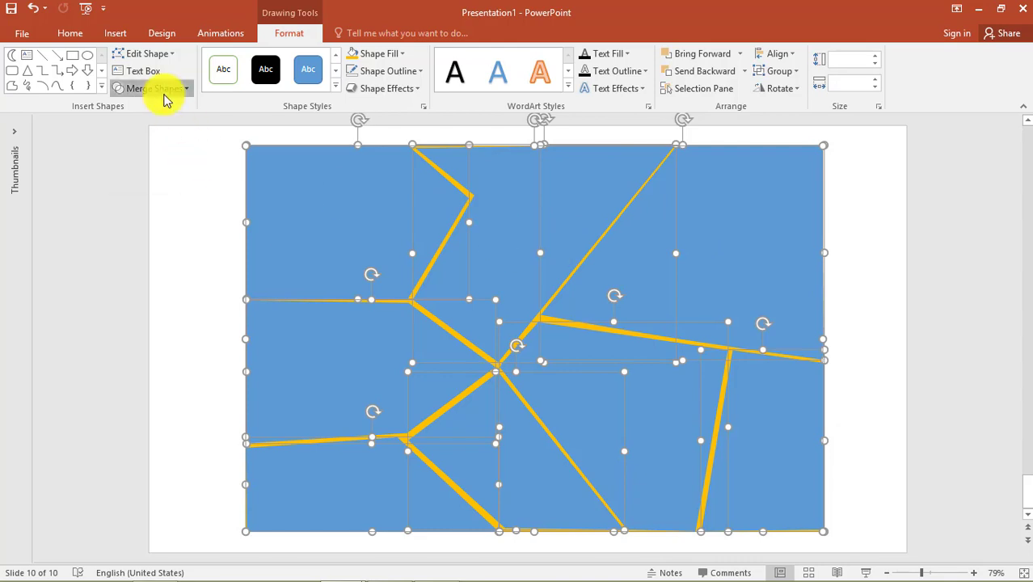
pyautogui.click(162, 89)
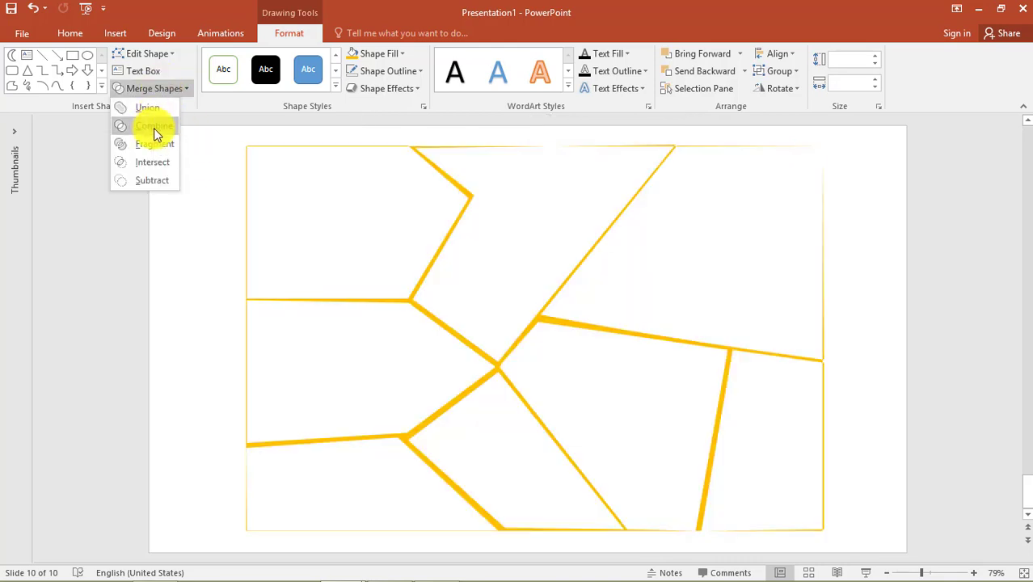
pyautogui.click(154, 127)
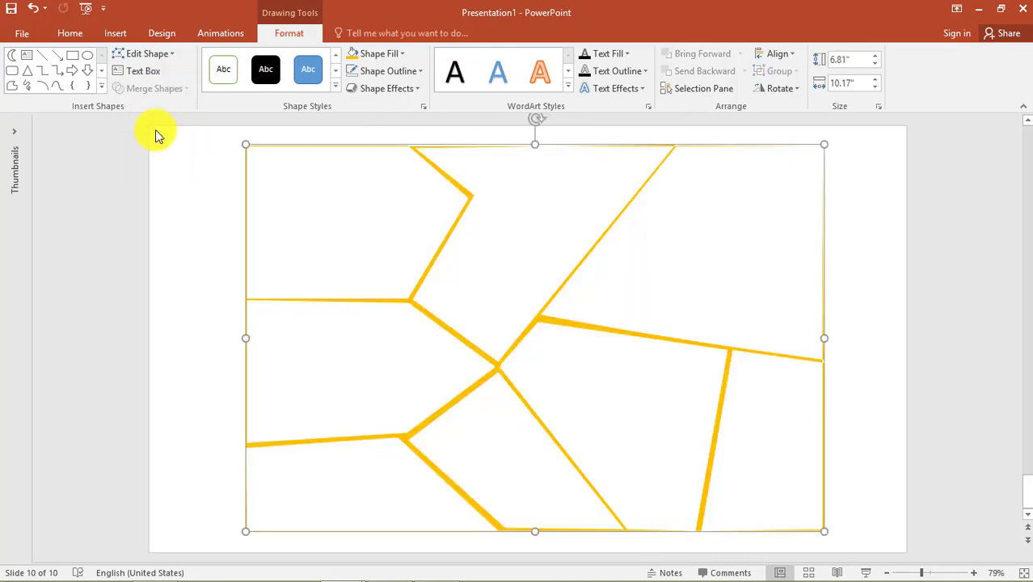
pyautogui.hotkey('ctrl', 'v')
# - Align the couple photo with the frame, send it behind the lines and resize it
pyautogui.moveTo(604, 293); pyautogui.dragTo(671, 288)
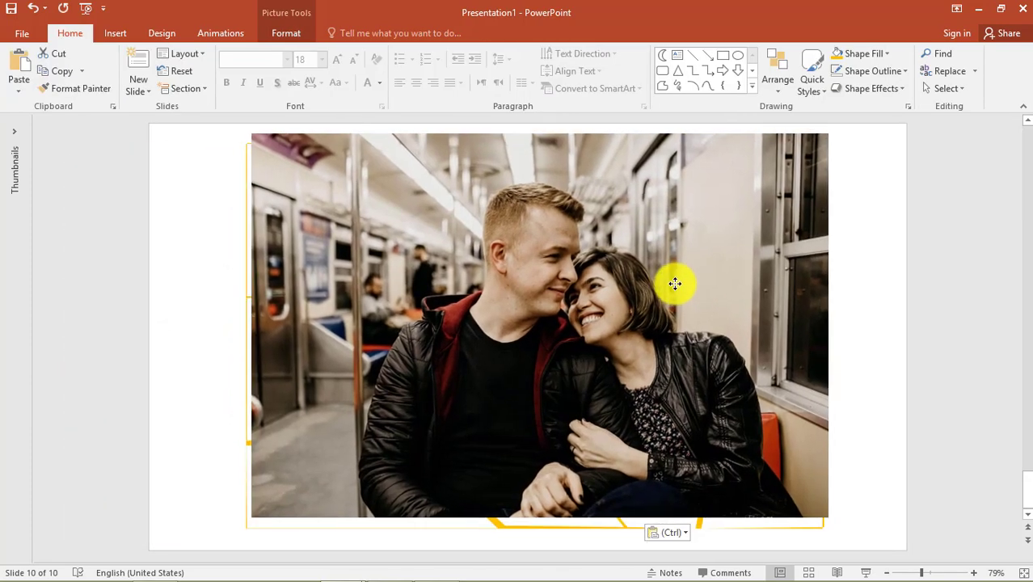
pyautogui.rightClick(671, 289)
pyautogui.click(722, 434)
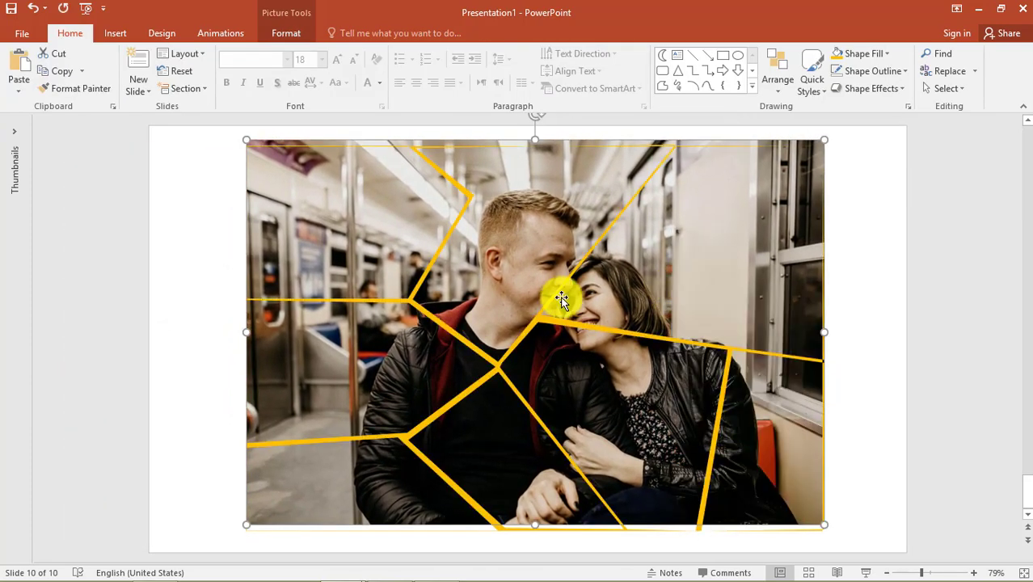
pyautogui.moveTo(248, 141); pyautogui.dragTo(250, 147)
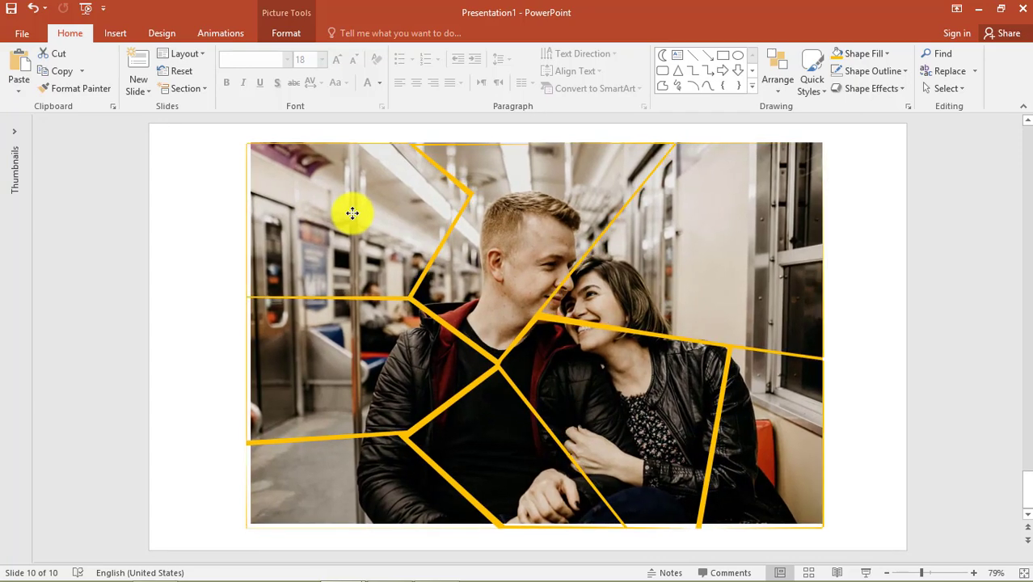
# - Recolour the crack-line frame fill white
pyautogui.click(411, 295)
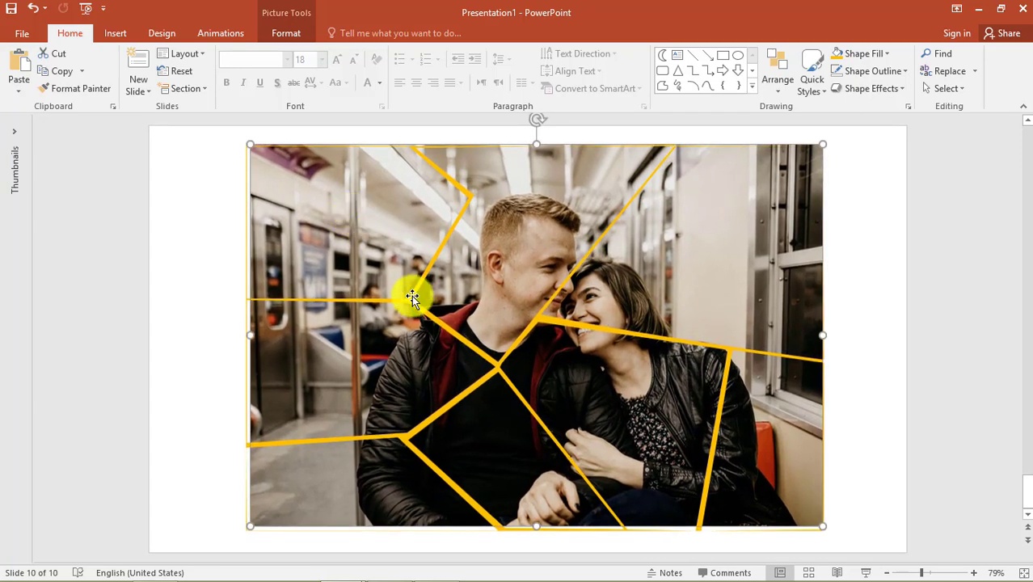
pyautogui.click(289, 33)
pyautogui.click(385, 55)
pyautogui.click(353, 84)
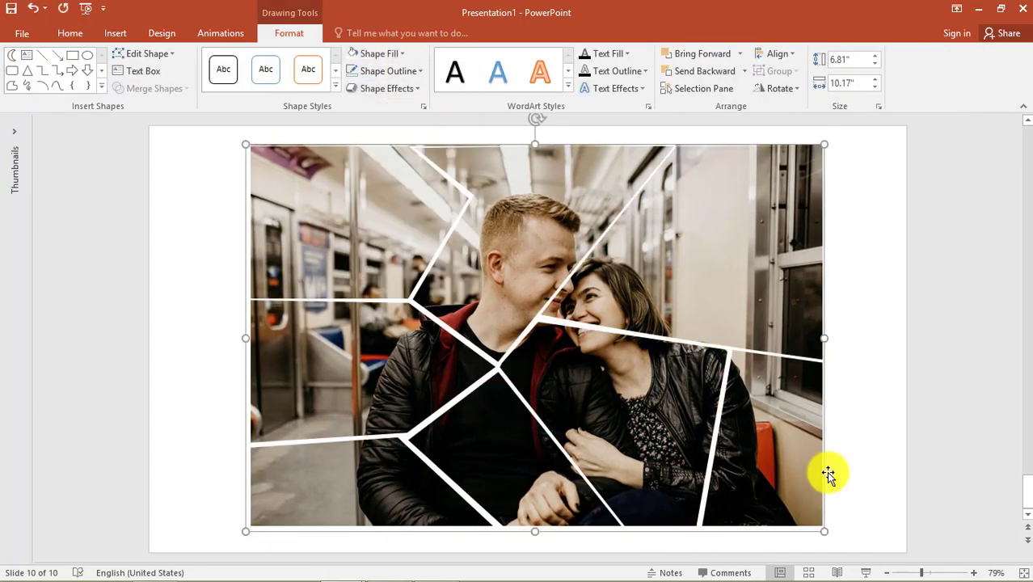
pyautogui.click(863, 353)
pyautogui.click(817, 199)
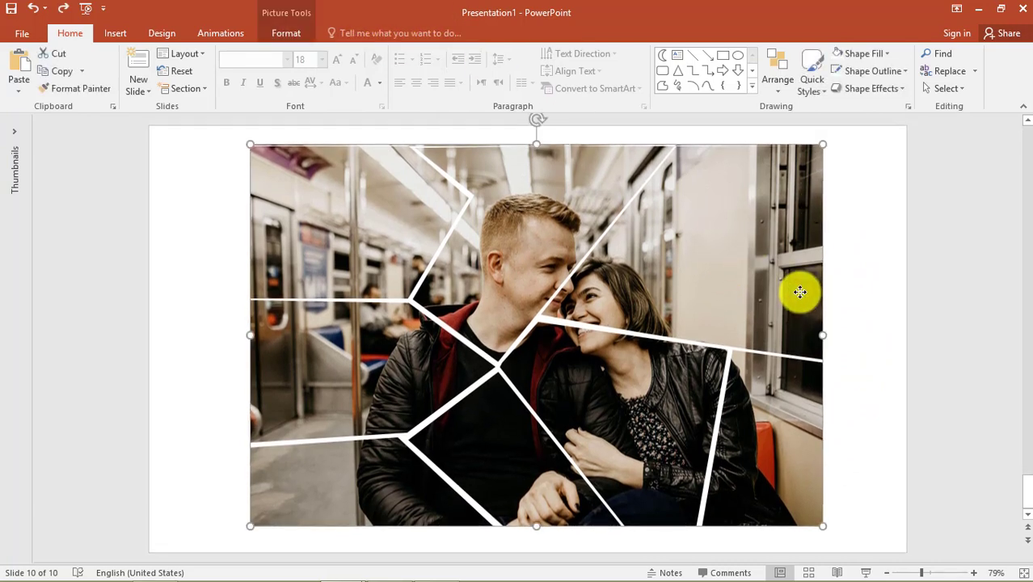
pyautogui.press('Escape')
pyautogui.click(115, 34)
# - Draw a rectangle covering the whole slide and send it behind the photo
pyautogui.click(257, 81)
pyautogui.click(252, 134)
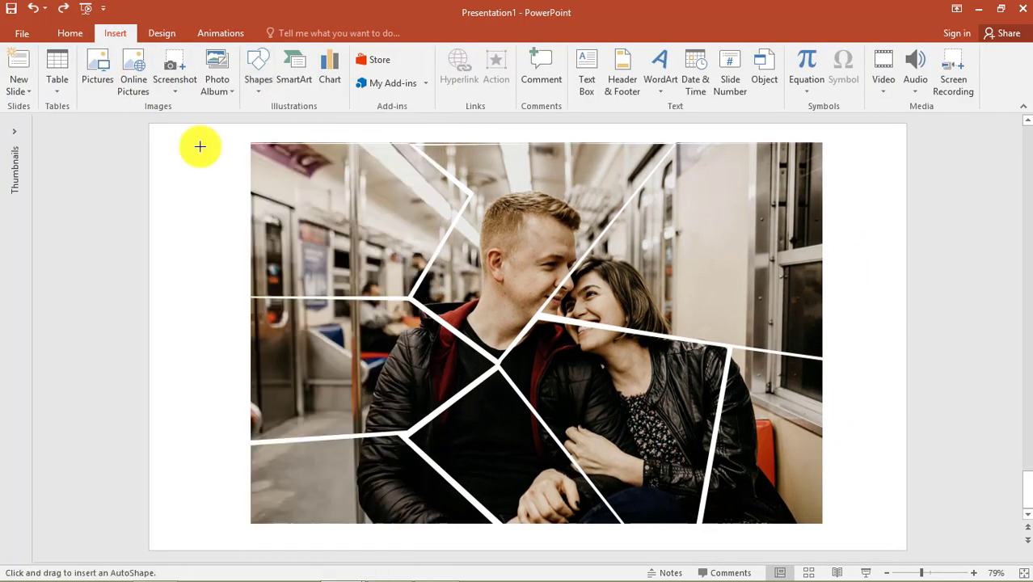
pyautogui.moveTo(149, 125); pyautogui.dragTo(905, 550)
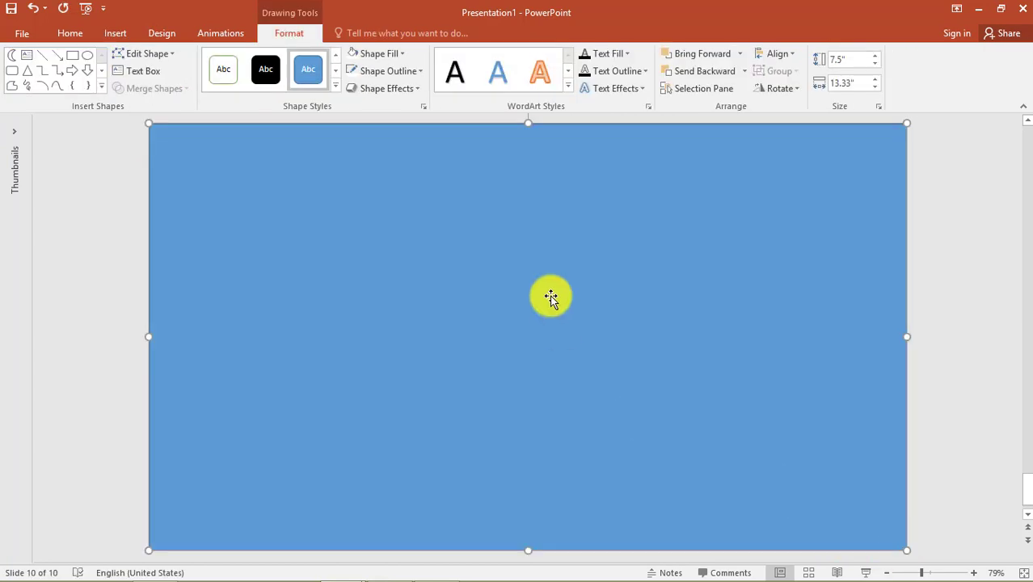
pyautogui.rightClick(549, 295)
pyautogui.click(624, 171)
# - Nudge the couple photo slightly lower and look over the picture border colours
pyautogui.click(498, 286)
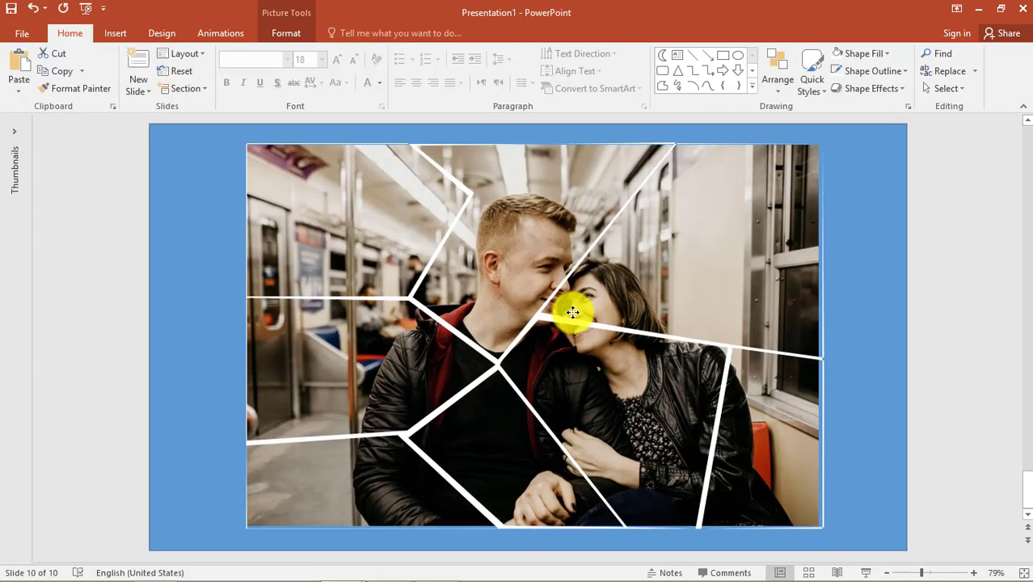
pyautogui.moveTo(572, 313); pyautogui.dragTo(573, 316)
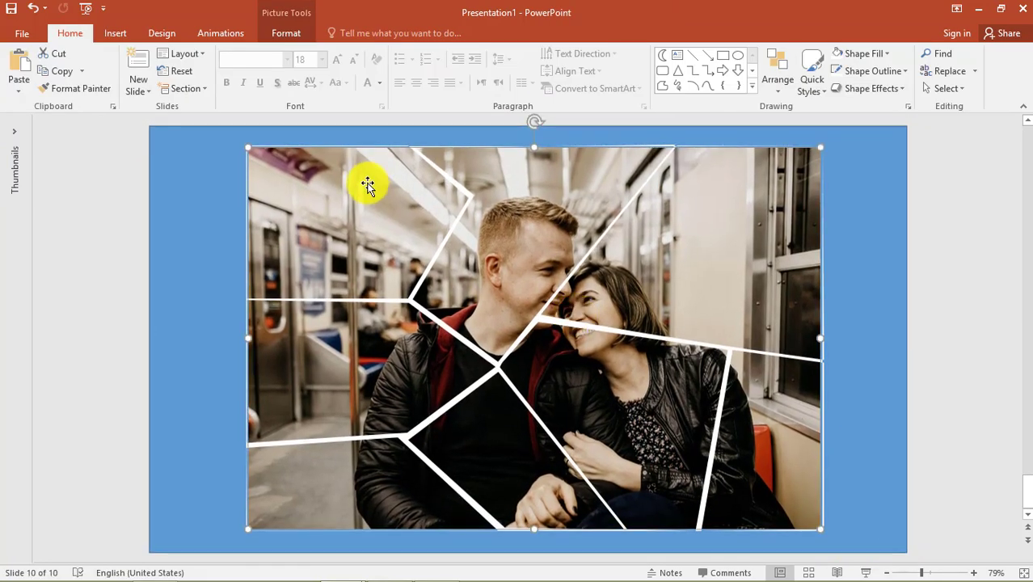
pyautogui.click(284, 39)
pyautogui.click(669, 54)
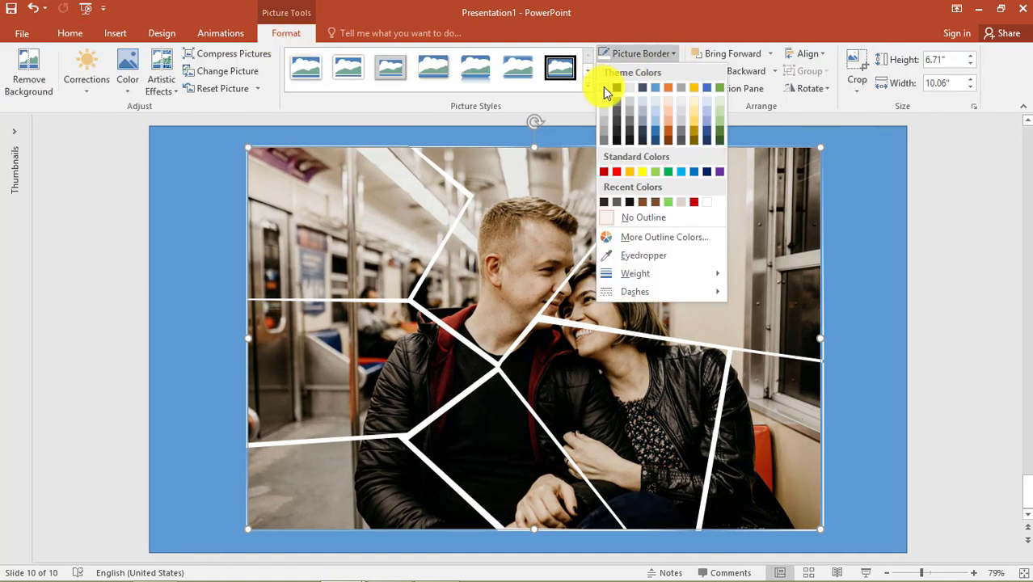
pyautogui.click(603, 86)
# - Fill the background rectangle with a wood texture
pyautogui.click(204, 225)
pyautogui.rightClick(204, 225)
pyautogui.click(263, 498)
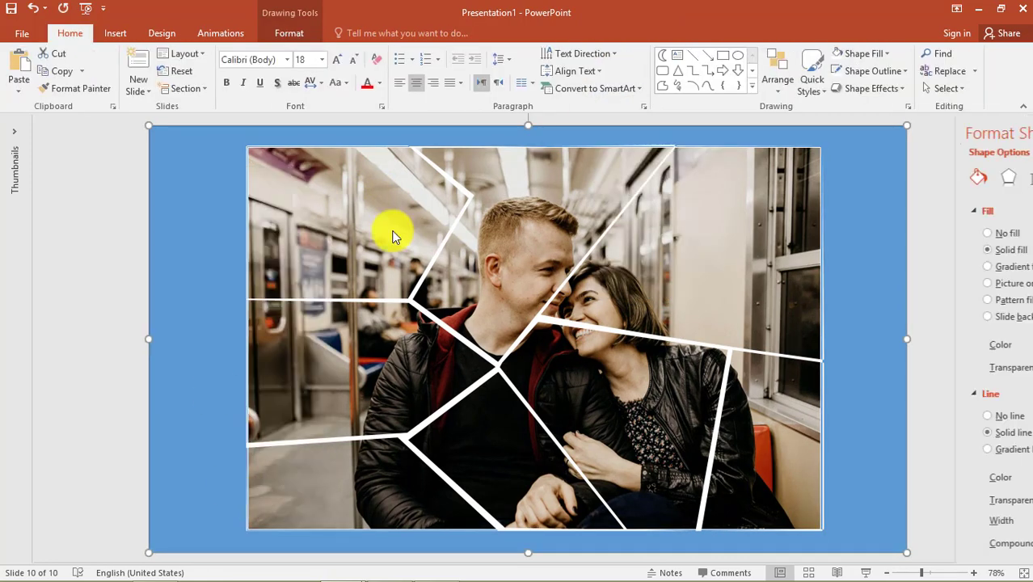
pyautogui.click(887, 283)
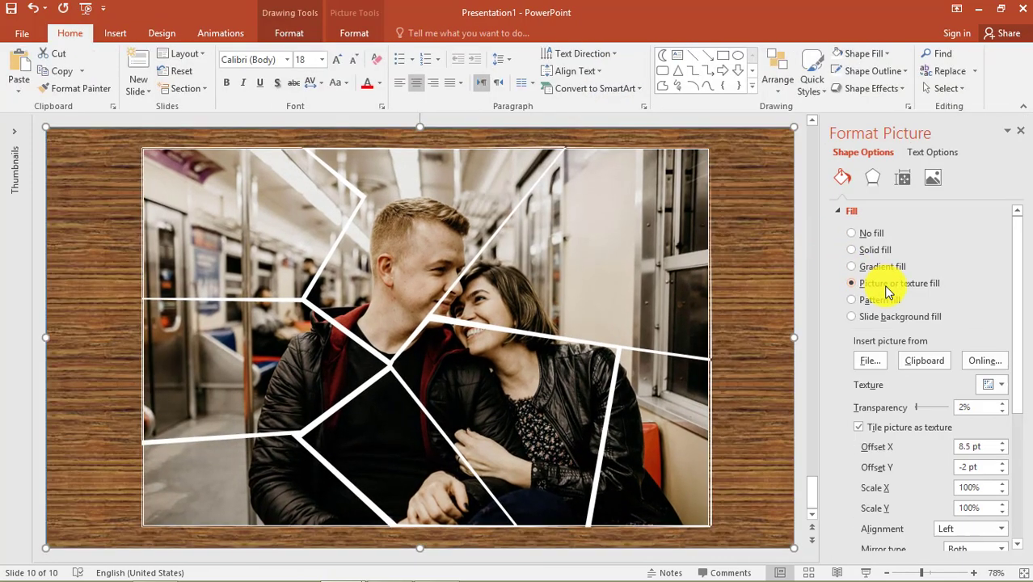
pyautogui.click(1007, 131)
pyautogui.click(511, 151)
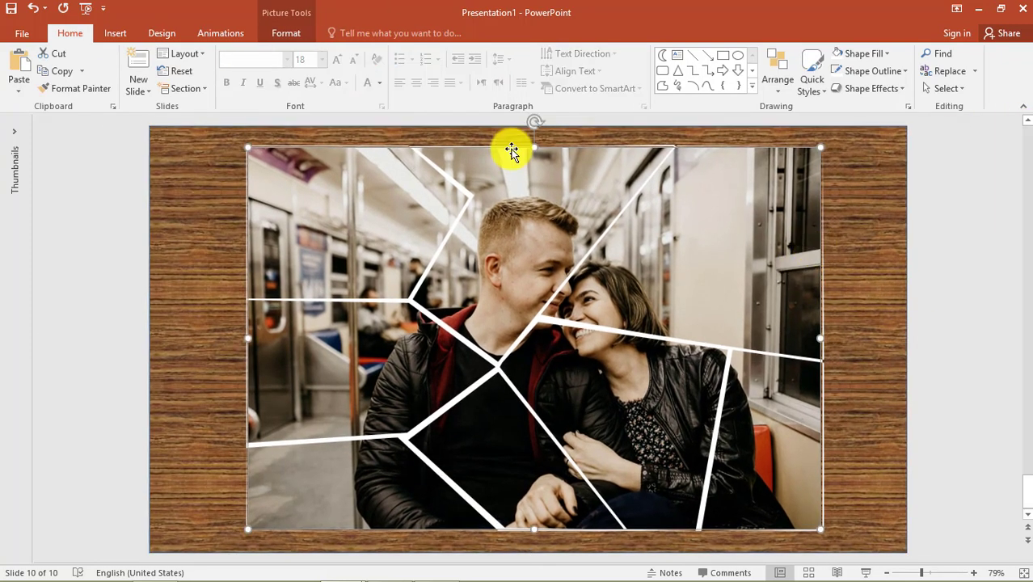
pyautogui.click(284, 33)
# - Give the couple photo a 6 pt border and an outer shadow
pyautogui.click(634, 56)
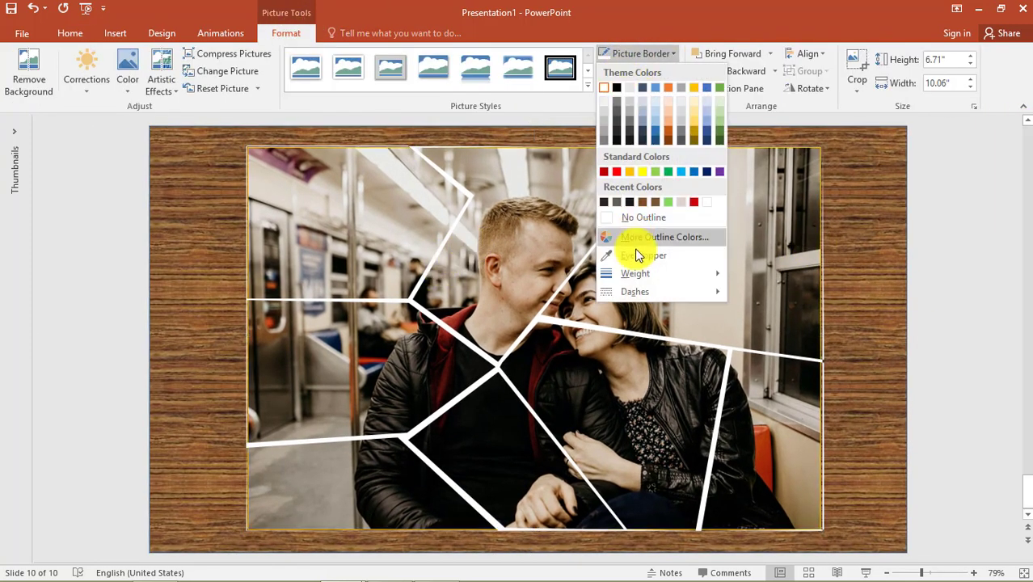
pyautogui.moveTo(691, 276)
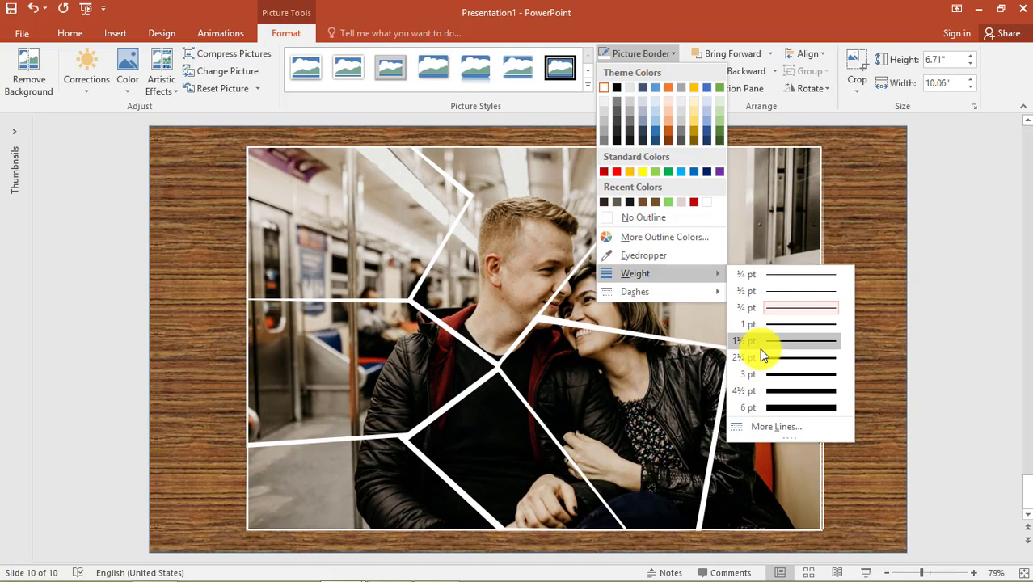
pyautogui.click(779, 409)
pyautogui.click(656, 73)
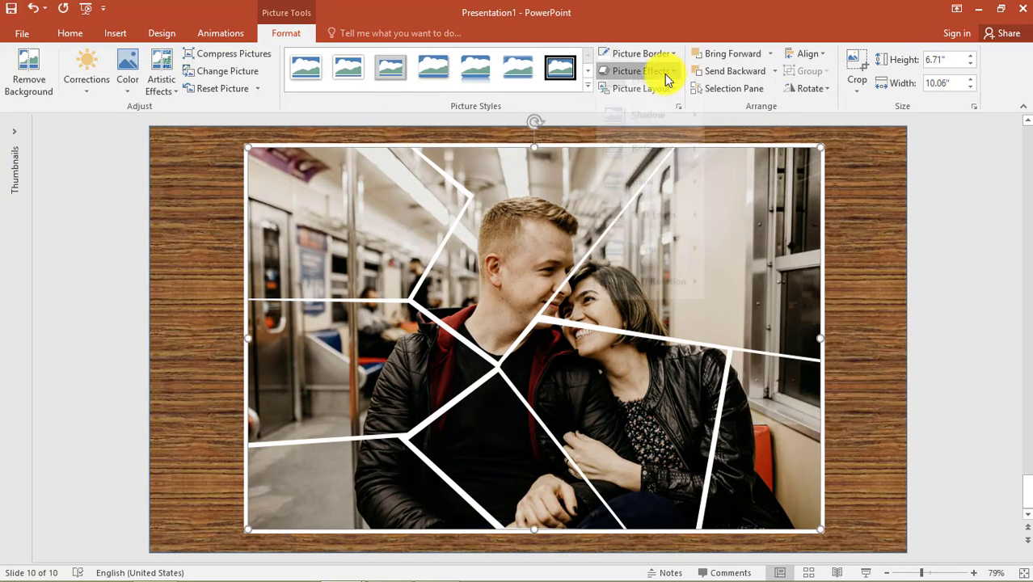
pyautogui.moveTo(657, 134)
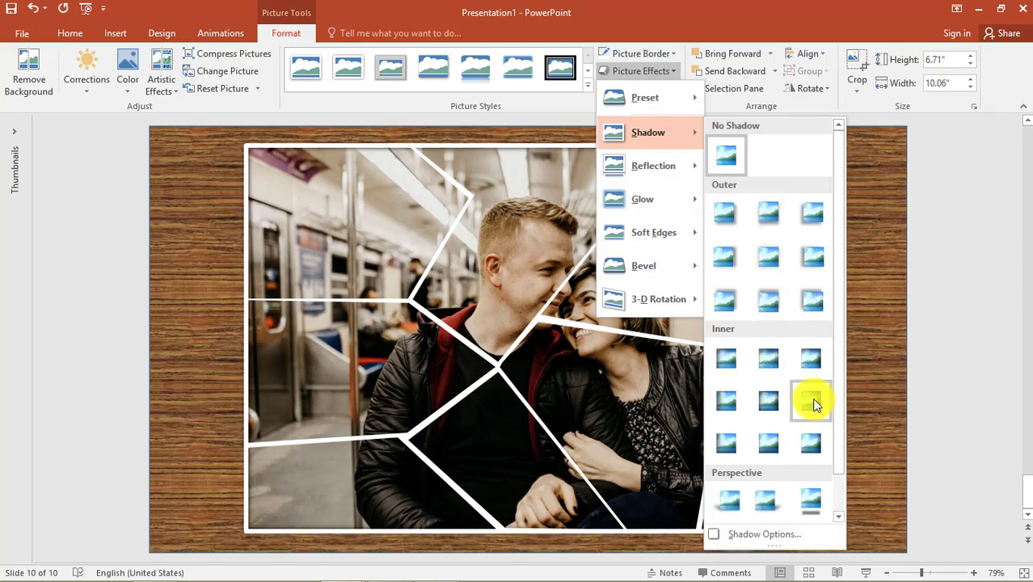
pyautogui.click(771, 267)
# - Reduce the photo's saturation to 66% and widen the slide thumbnails pane
pyautogui.click(904, 336)
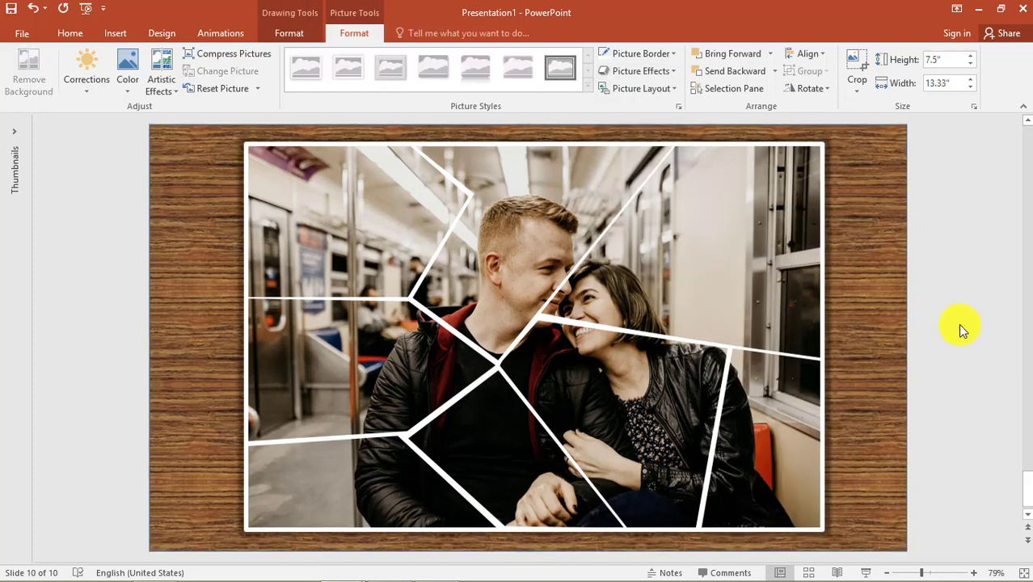
pyautogui.click(964, 327)
pyautogui.press('Tab')
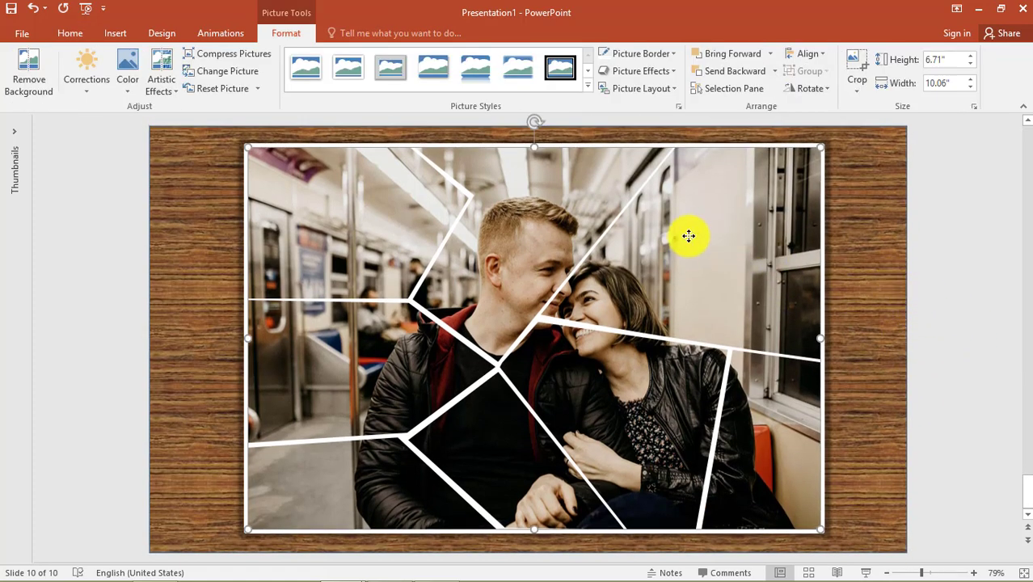
pyautogui.click(127, 78)
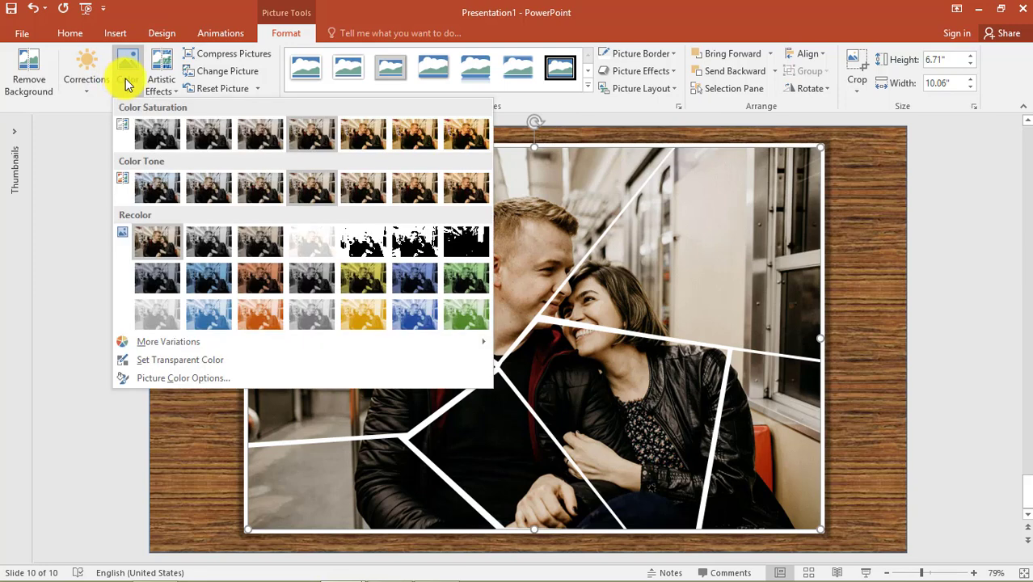
pyautogui.click(260, 127)
pyautogui.click(940, 338)
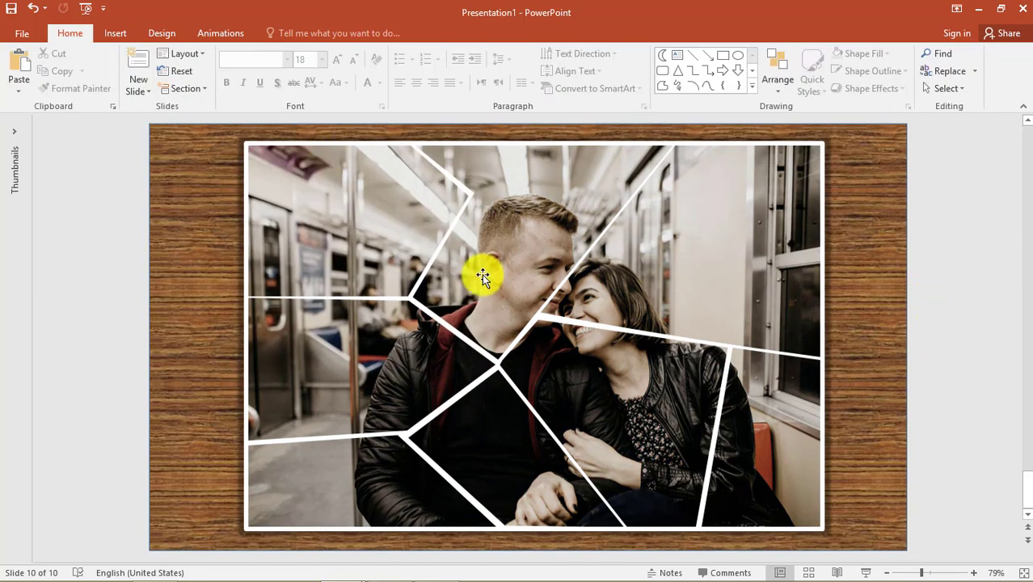
pyautogui.click(667, 212)
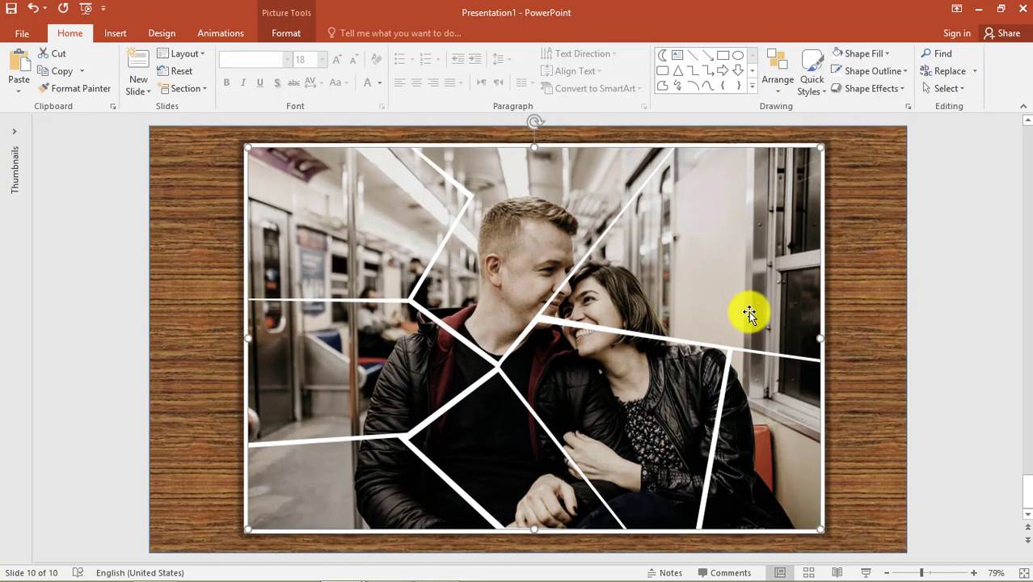
pyautogui.click(878, 306)
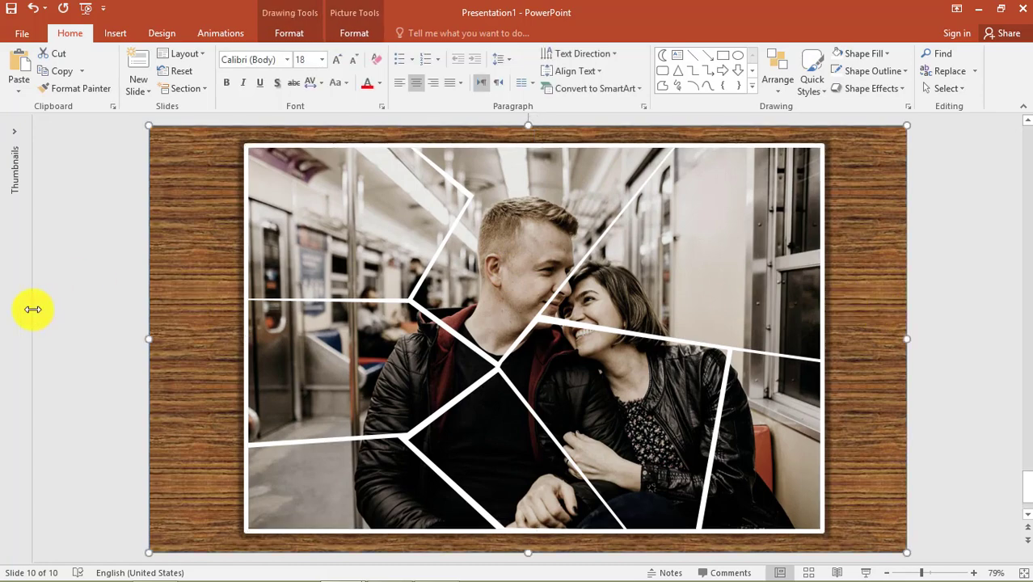
pyautogui.moveTo(32, 309); pyautogui.dragTo(52, 315)
# - Paste slide 11, resize the woman's photo and send it behind the shattered lines
pyautogui.hotkey('ctrl', 'v')
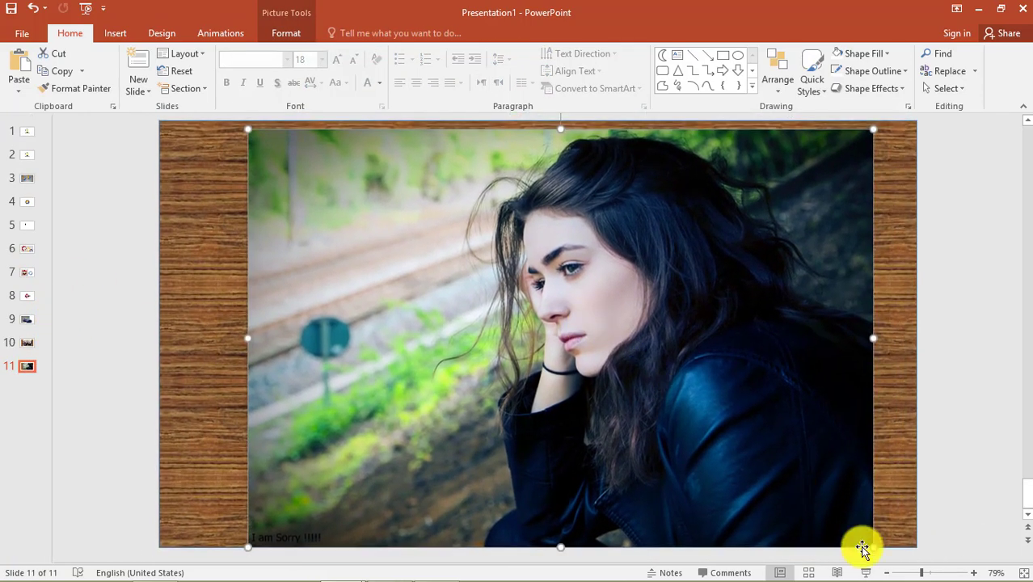
pyautogui.moveTo(858, 547); pyautogui.dragTo(844, 532)
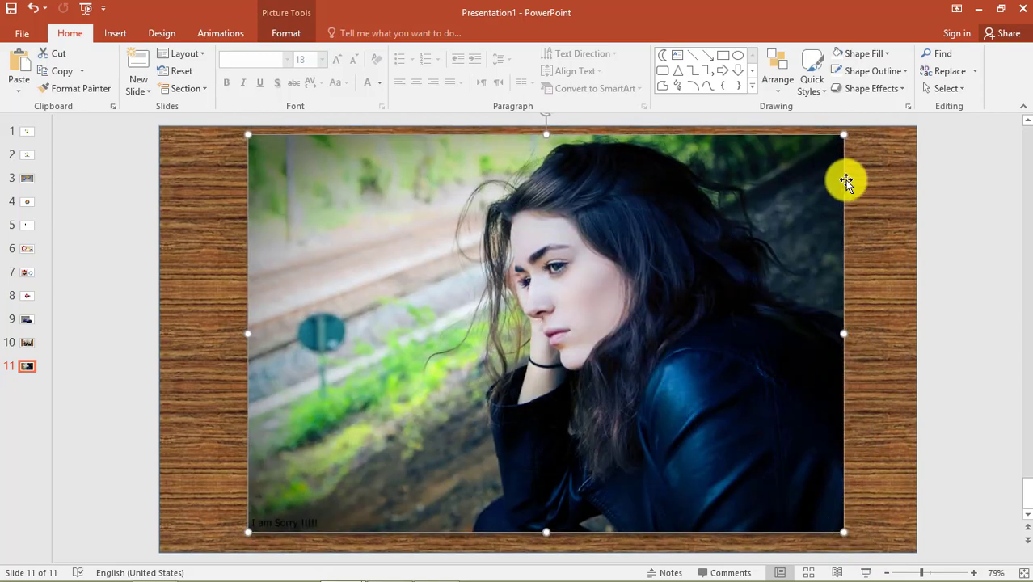
pyautogui.moveTo(844, 135); pyautogui.dragTo(834, 142)
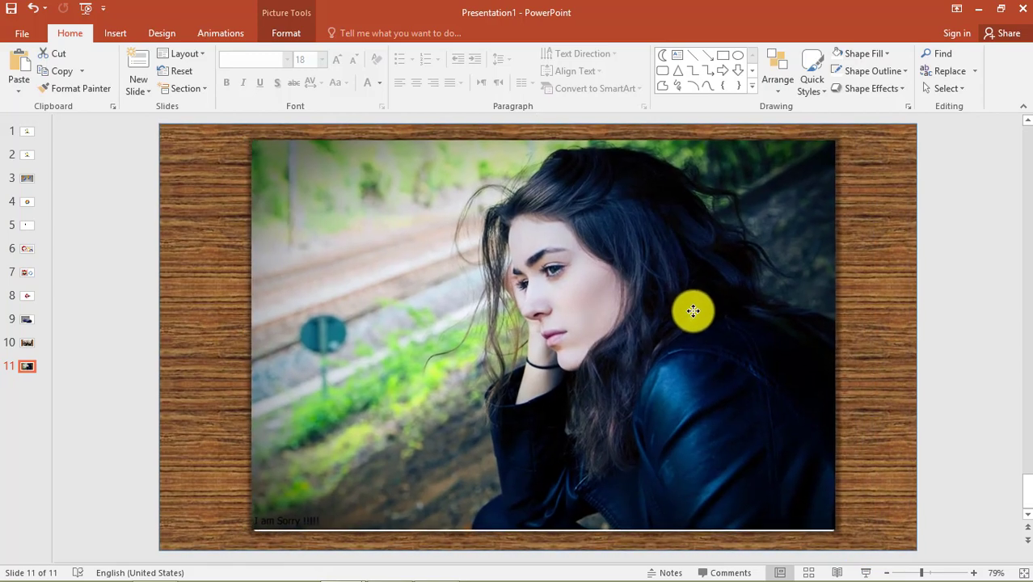
pyautogui.click(691, 314)
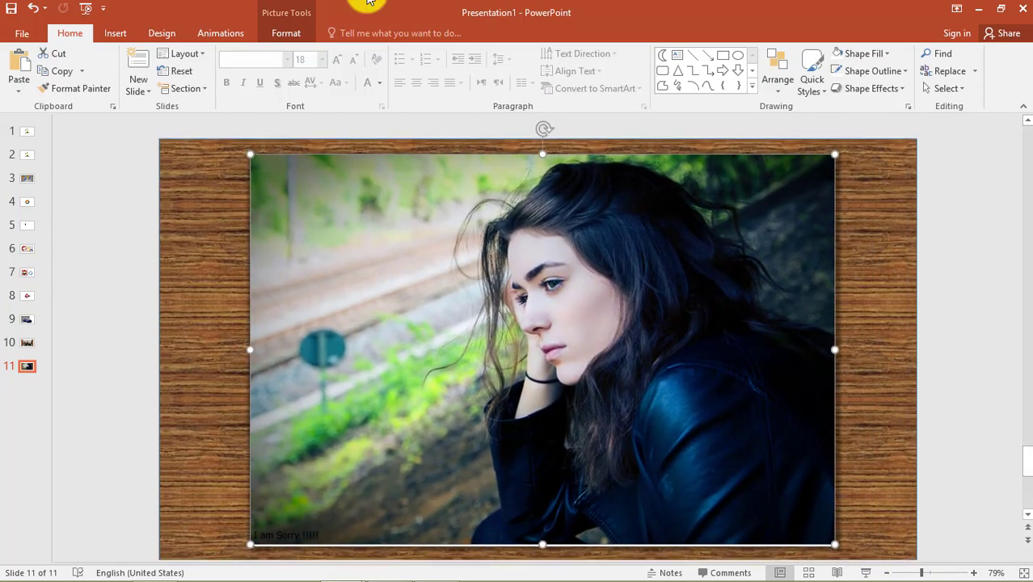
pyautogui.click(287, 33)
pyautogui.click(731, 71)
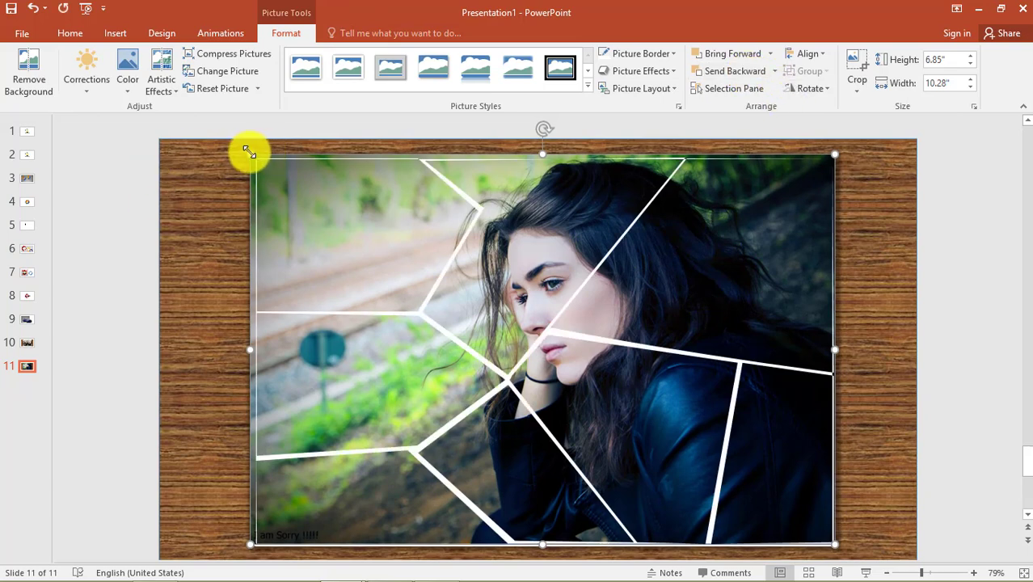
pyautogui.moveTo(249, 152); pyautogui.dragTo(254, 157)
# - Give the woman's photo a white 6 pt picture border
pyautogui.click(945, 417)
pyautogui.click(610, 308)
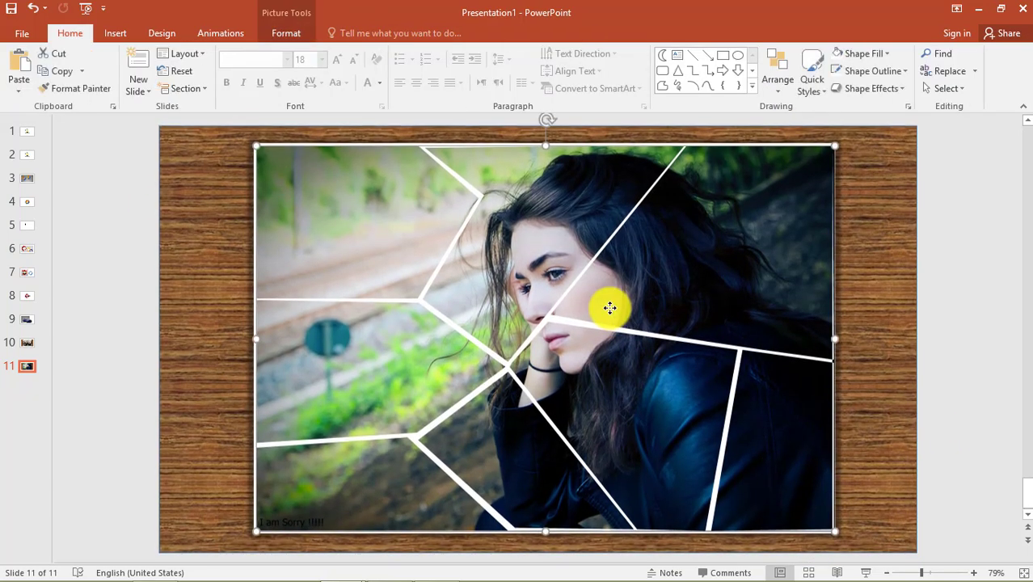
pyautogui.click(286, 34)
pyautogui.click(636, 54)
pyautogui.click(609, 84)
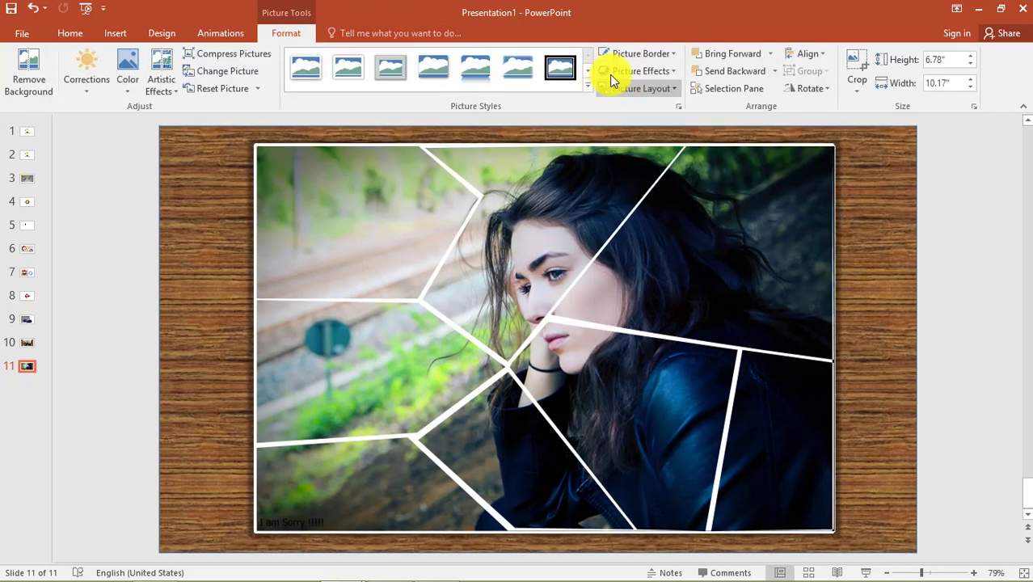
pyautogui.click(636, 53)
pyautogui.moveTo(635, 273)
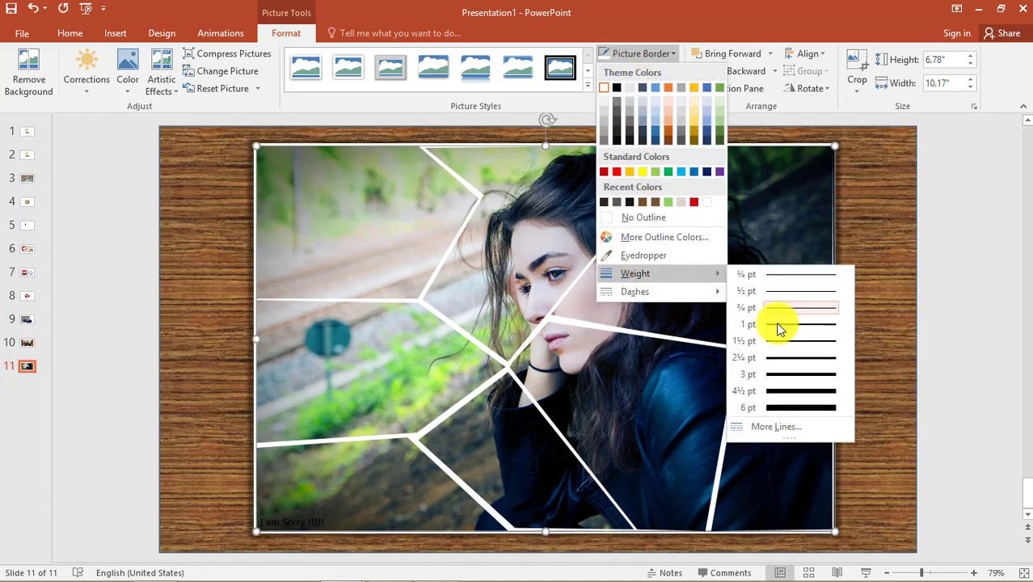
pyautogui.click(790, 407)
pyautogui.click(911, 380)
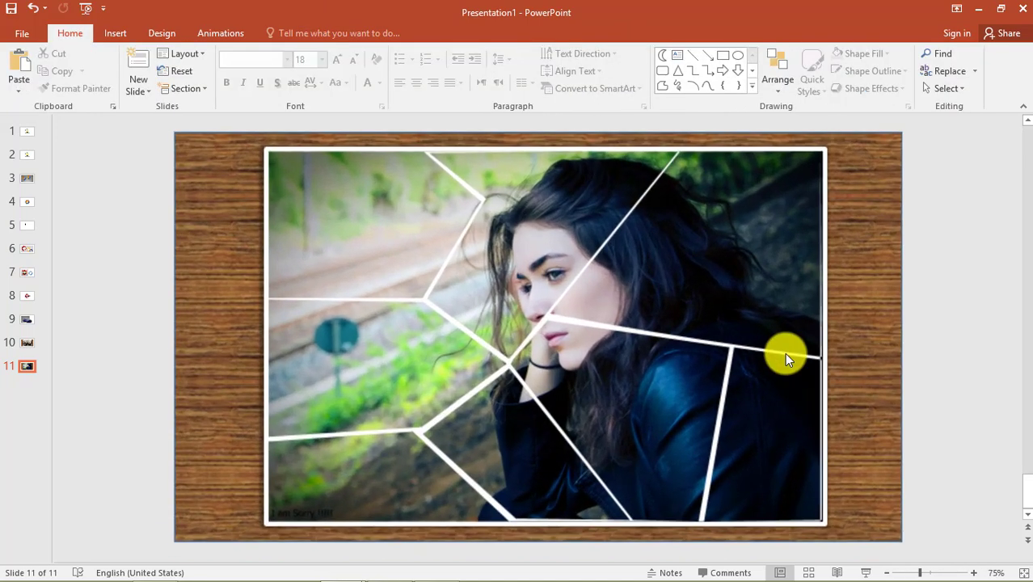
pyautogui.scroll(1, 347, 316)
# - Collapse the thumbnails pane and scroll back up to slide 10
pyautogui.moveTo(51, 257); pyautogui.dragTo(12, 258)
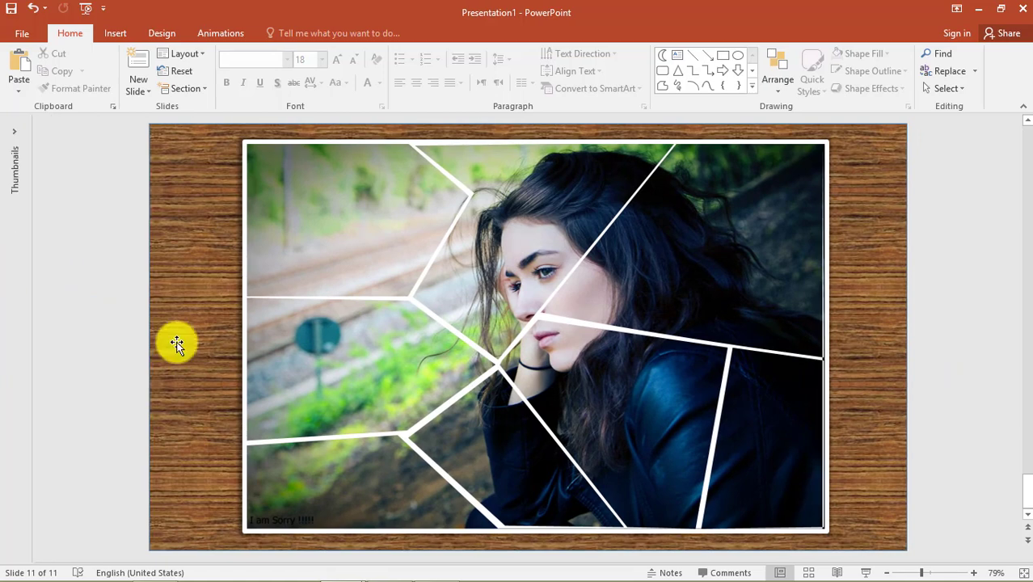
pyautogui.scroll(1, 399, 377)
pyautogui.scroll(-1, 399, 377)
pyautogui.scroll(1, 395, 375)
pyautogui.scroll(-1, 395, 375)
pyautogui.scroll(1, 395, 375)
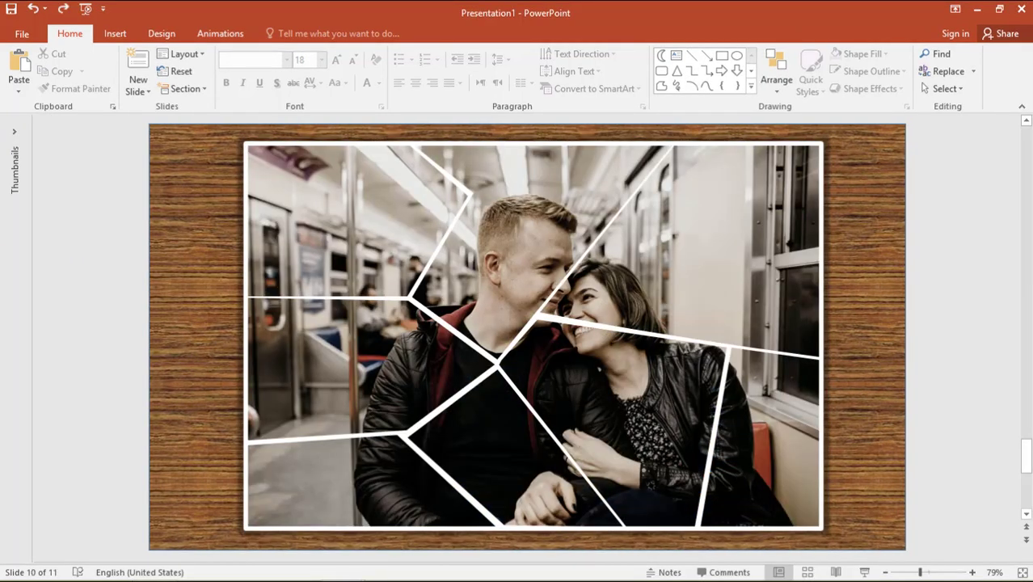